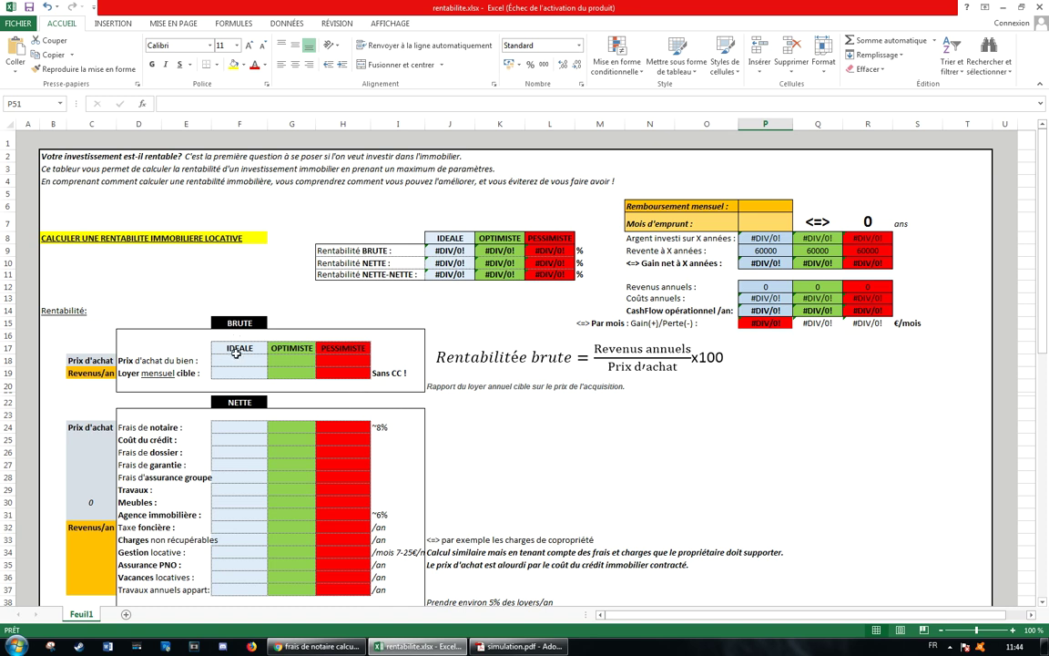
- Enter a purchase price of 60000 and a target monthly rent of 420 in the IDEALE column of the BRUTE section
scroll(323, 372, down, 2)
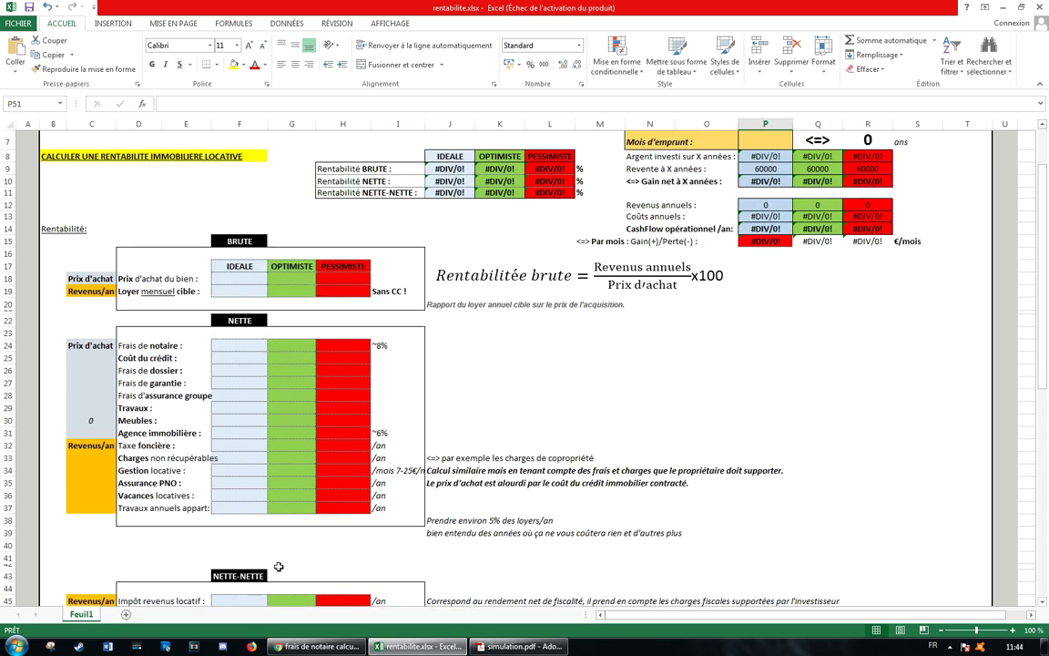
scroll(268, 486, up, 2)
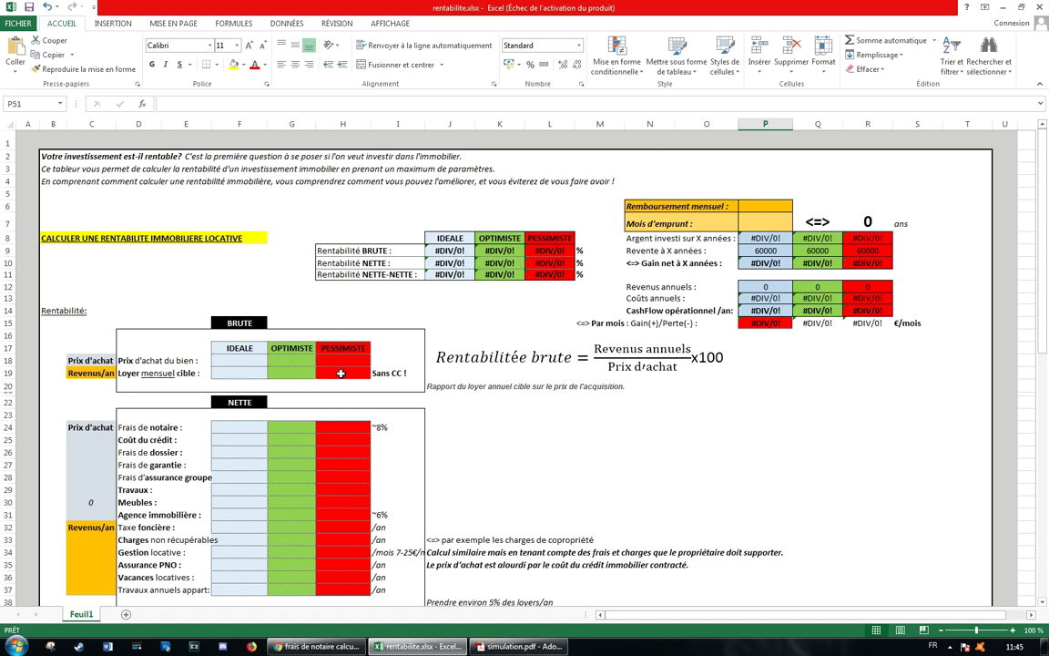
click(249, 359)
text(60000)
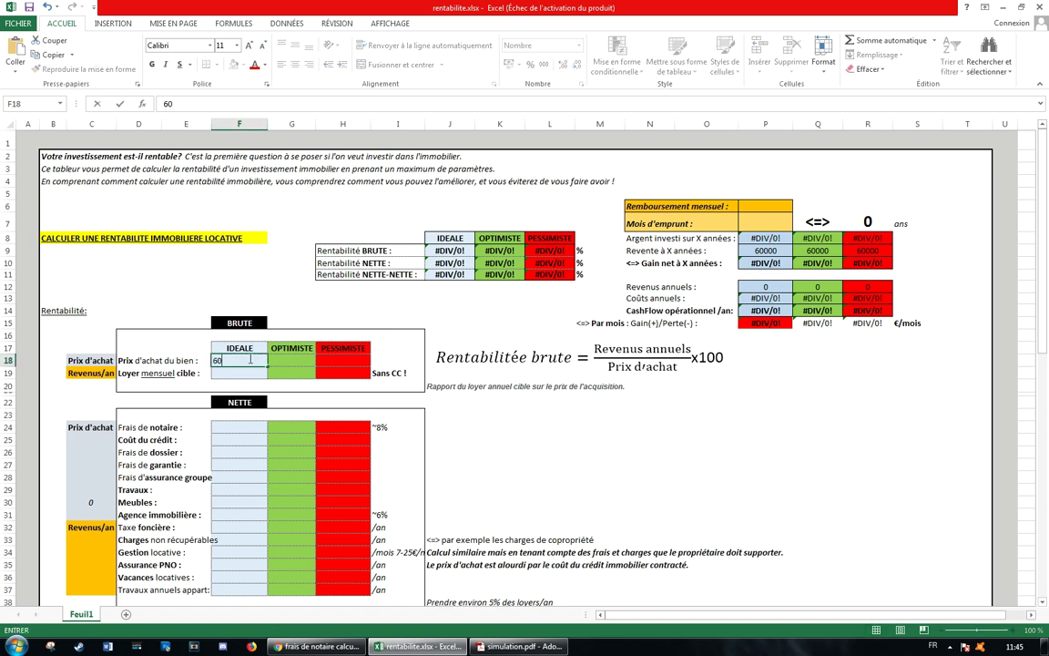
key(Return)
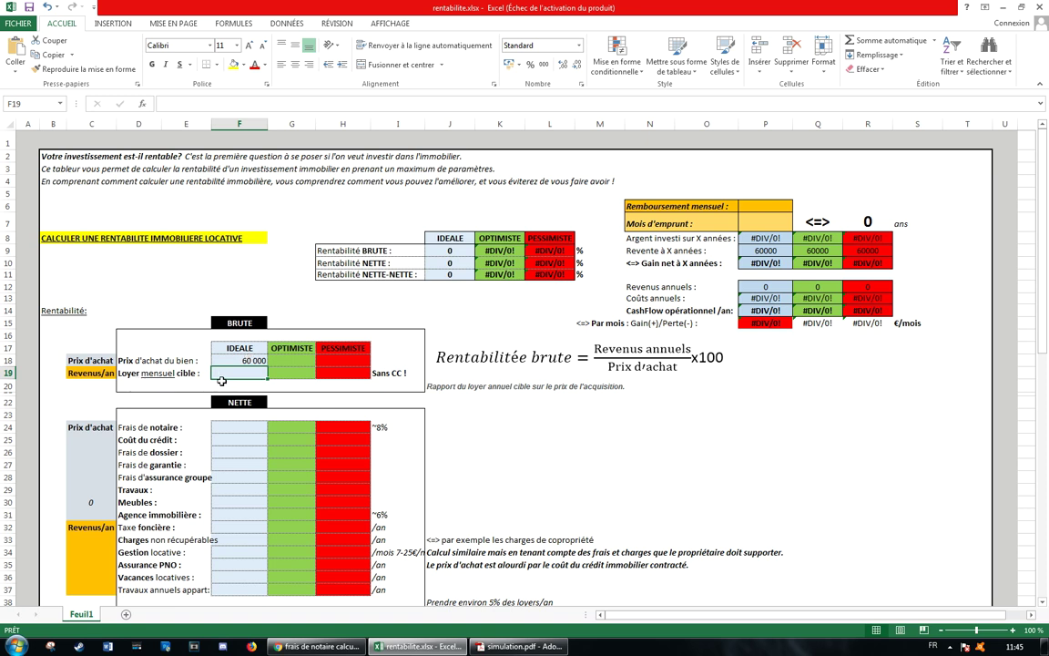
text(420)
key(Return)
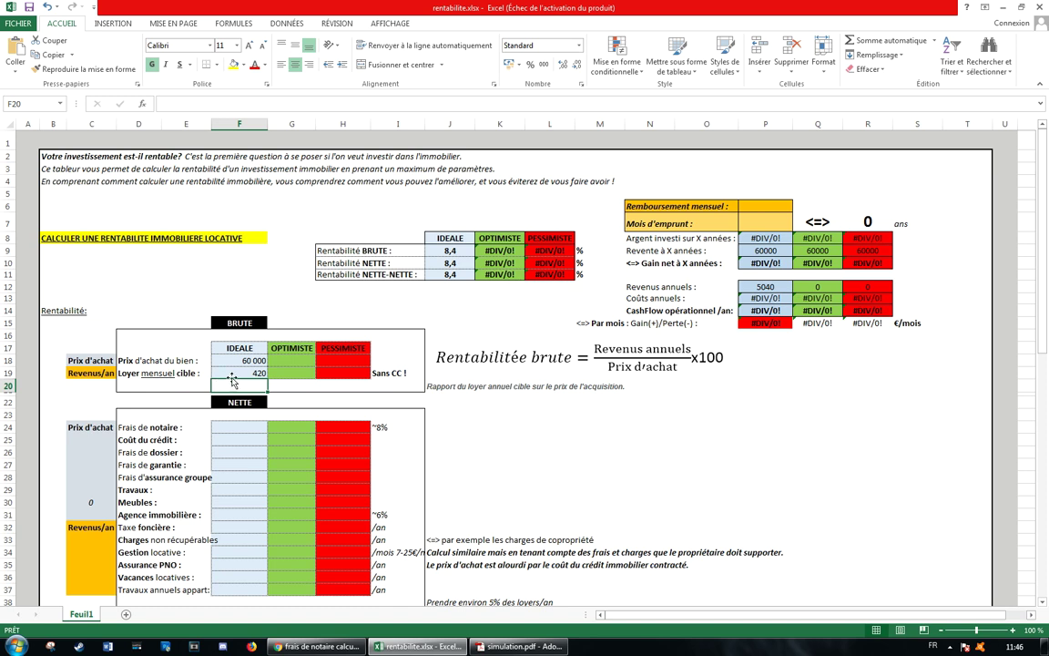
click(246, 362)
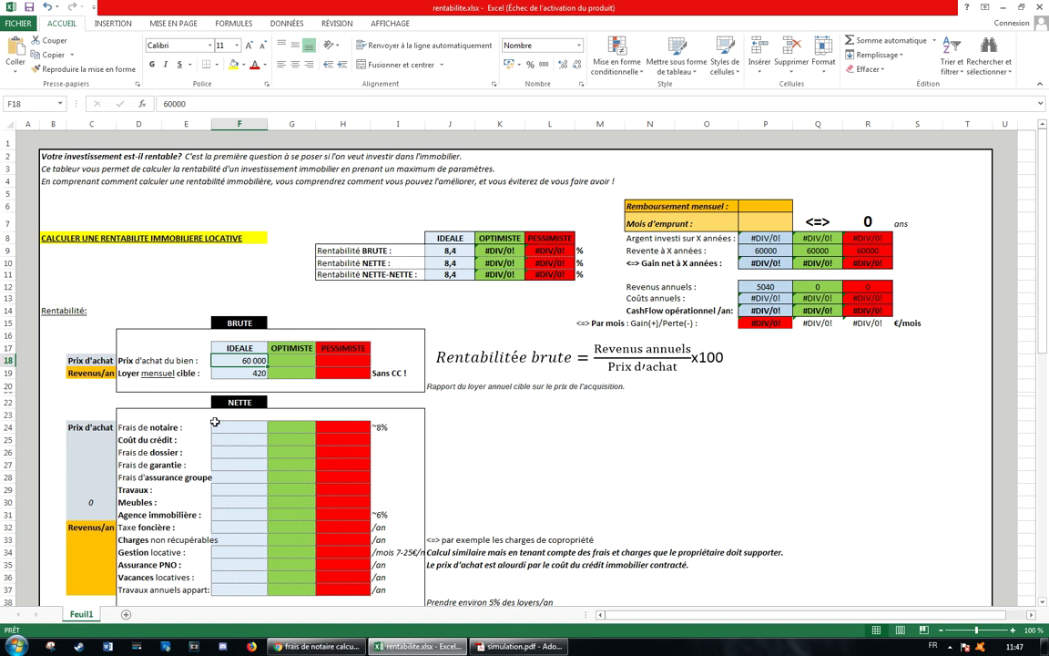
- Switch to Chrome and open the immobilier.notaires.fr acquisition fee calculator from the notary fee search results
scroll(212, 424, down, 1)
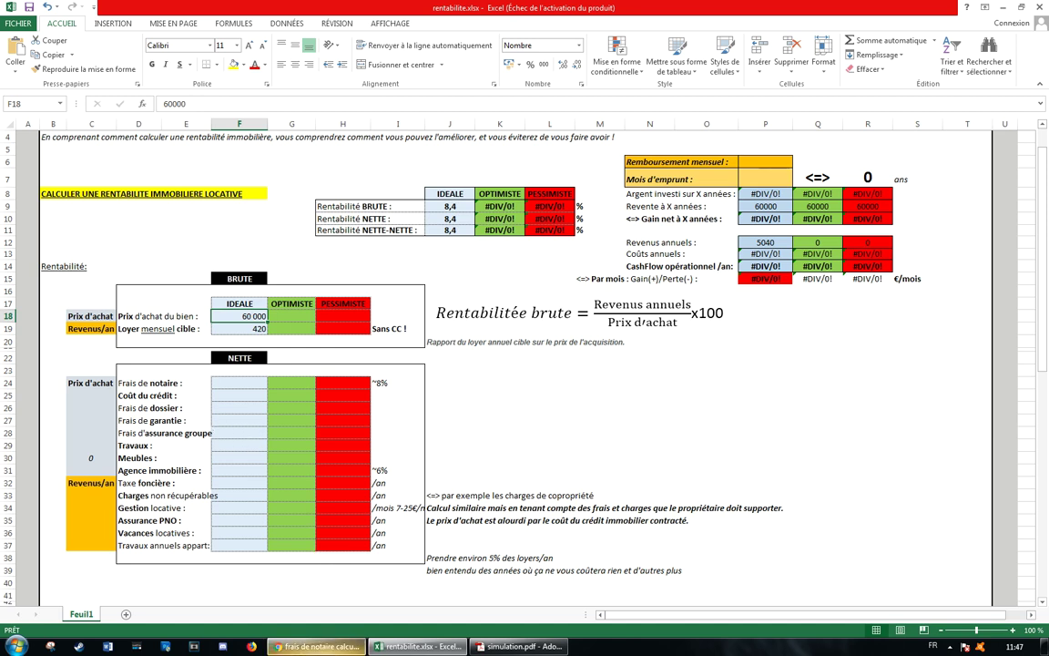
click(317, 646)
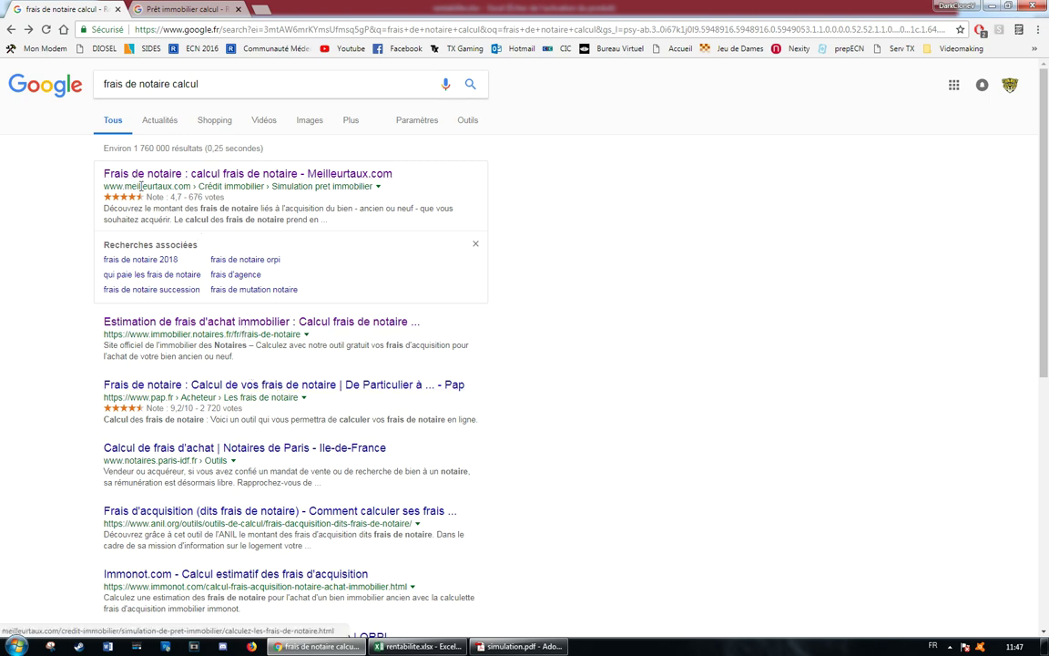
click(189, 323)
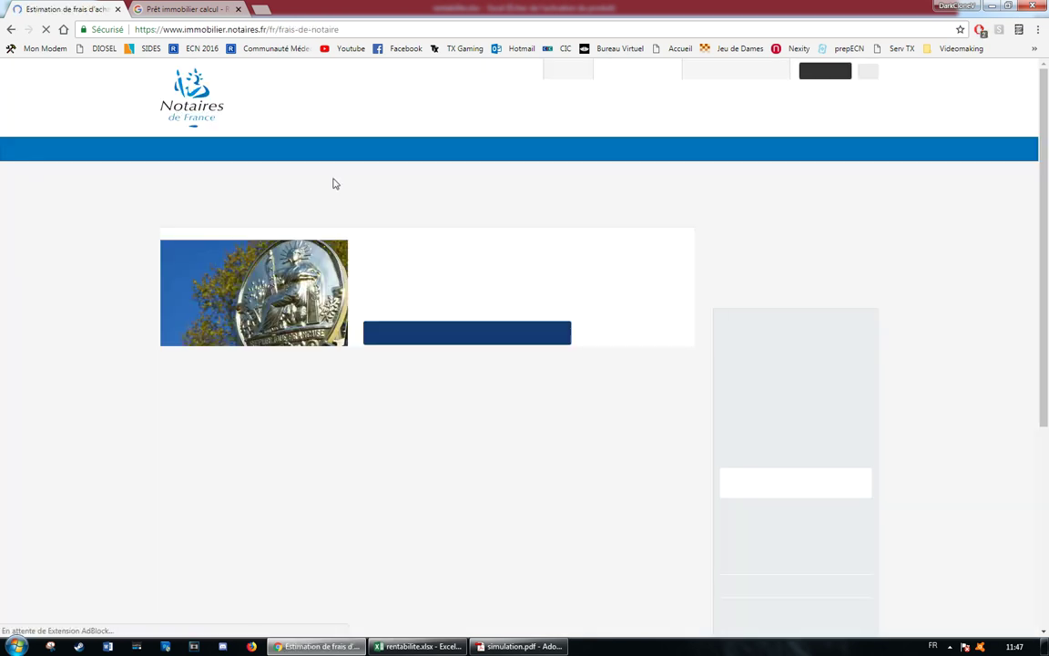
scroll(508, 370, down, 1)
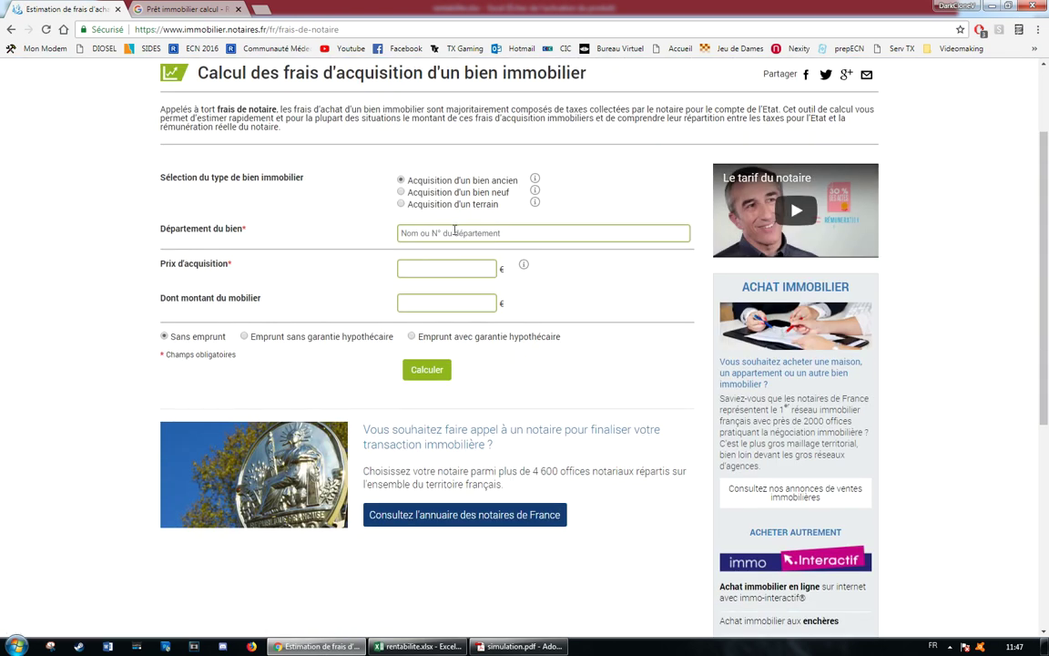
- Calculate the acquisition fees for MARNE (51) with a price of 60 000 €, furniture of 0 € and a loan without mortgage guarantee
click(502, 241)
text(51)
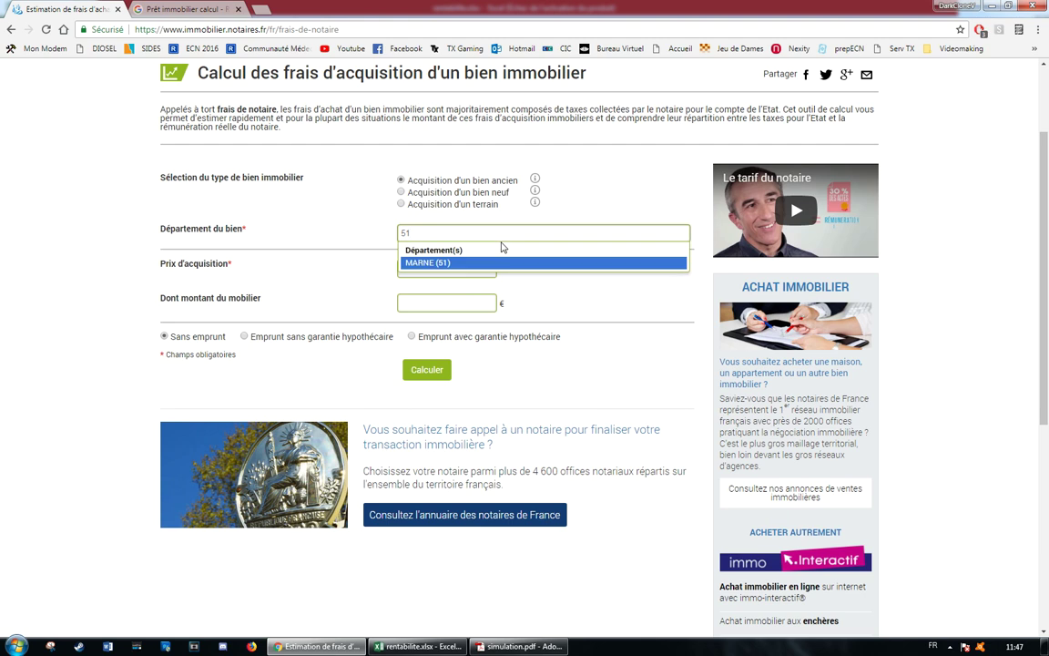
click(431, 263)
click(432, 266)
text(60 000)
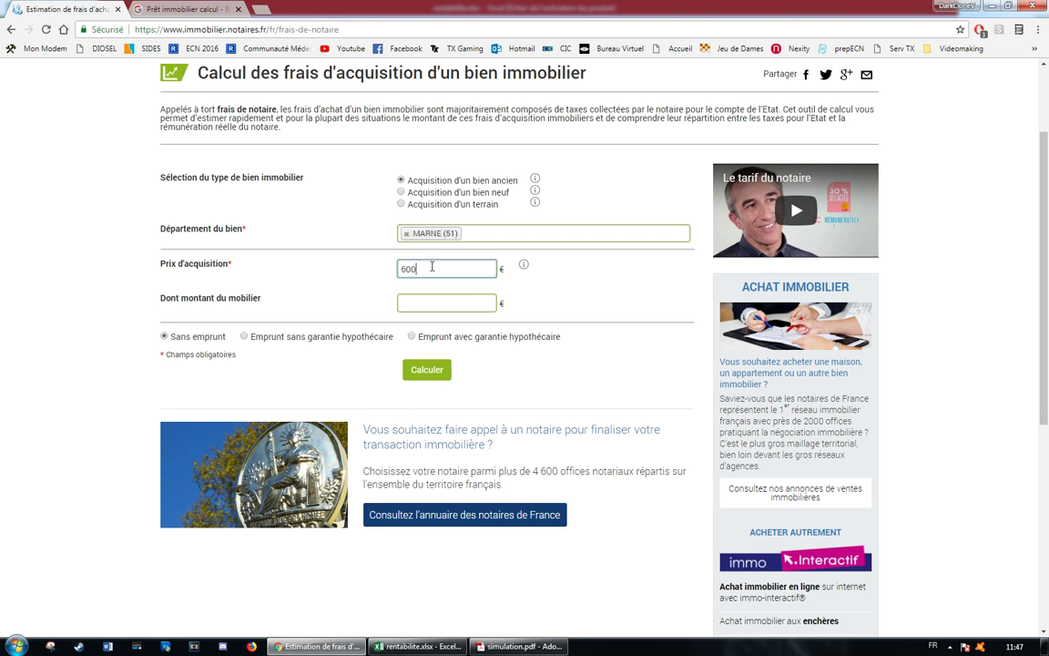
click(439, 301)
text(0)
click(245, 336)
click(429, 372)
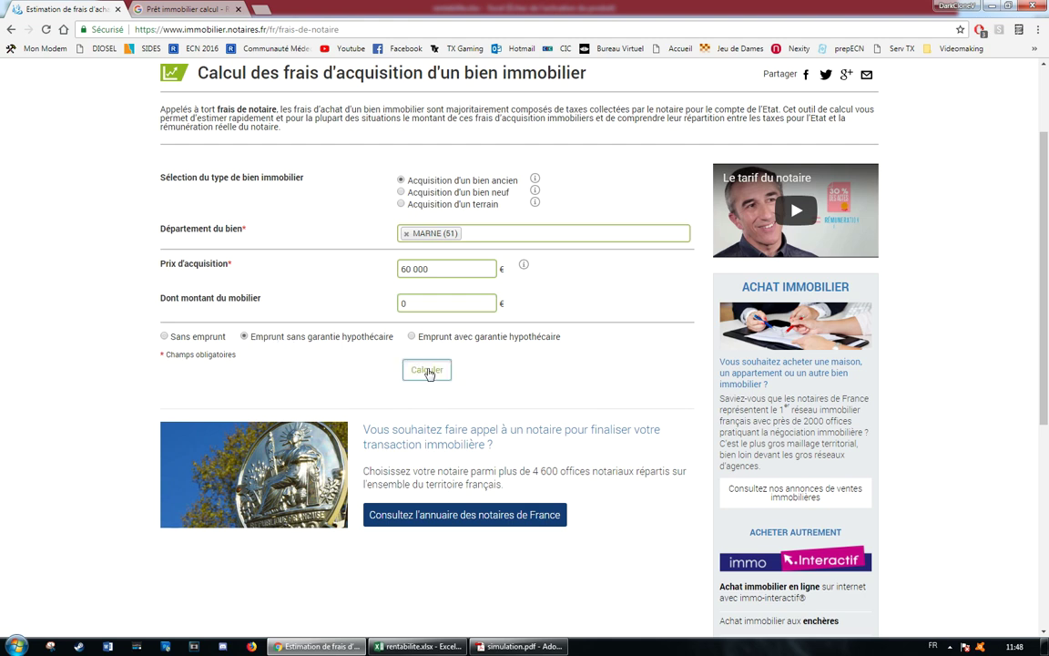
- Mark the calculated fee total, return to the Excel workbook and enter 6100 as the IDEALE notary fees
drag(655, 494, 686, 494)
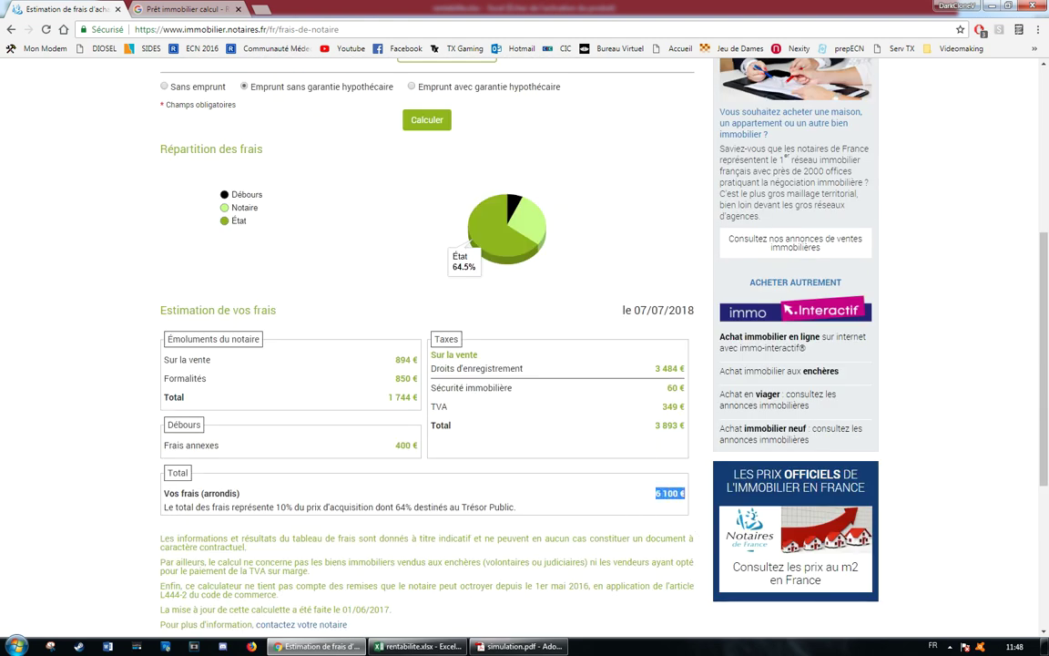
click(420, 645)
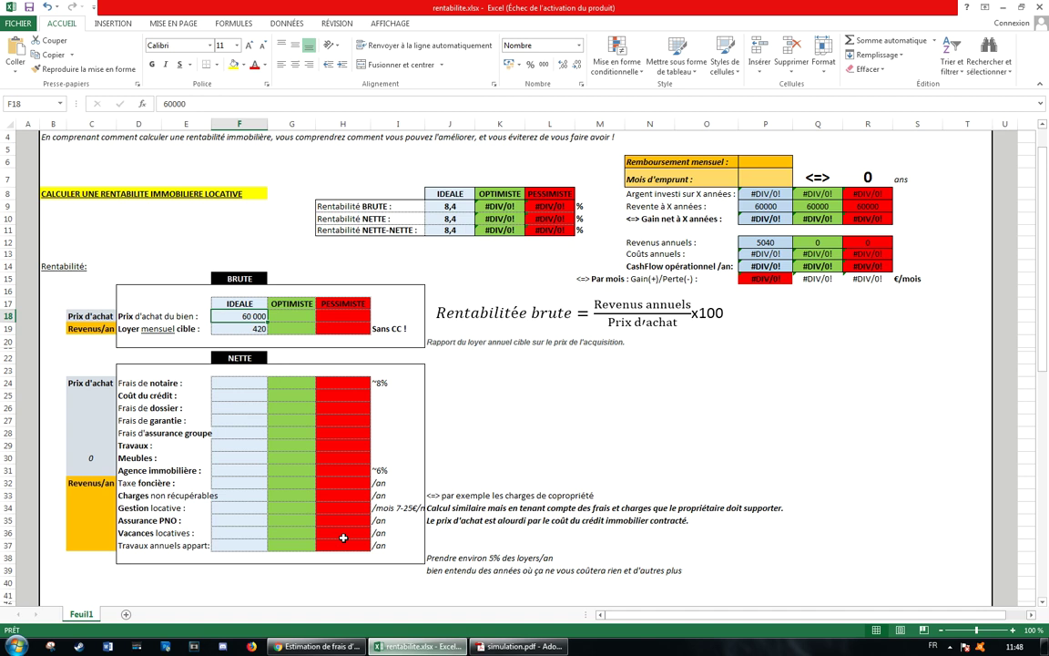
click(235, 383)
text(96)
key(BackSpace)
key(BackSpace)
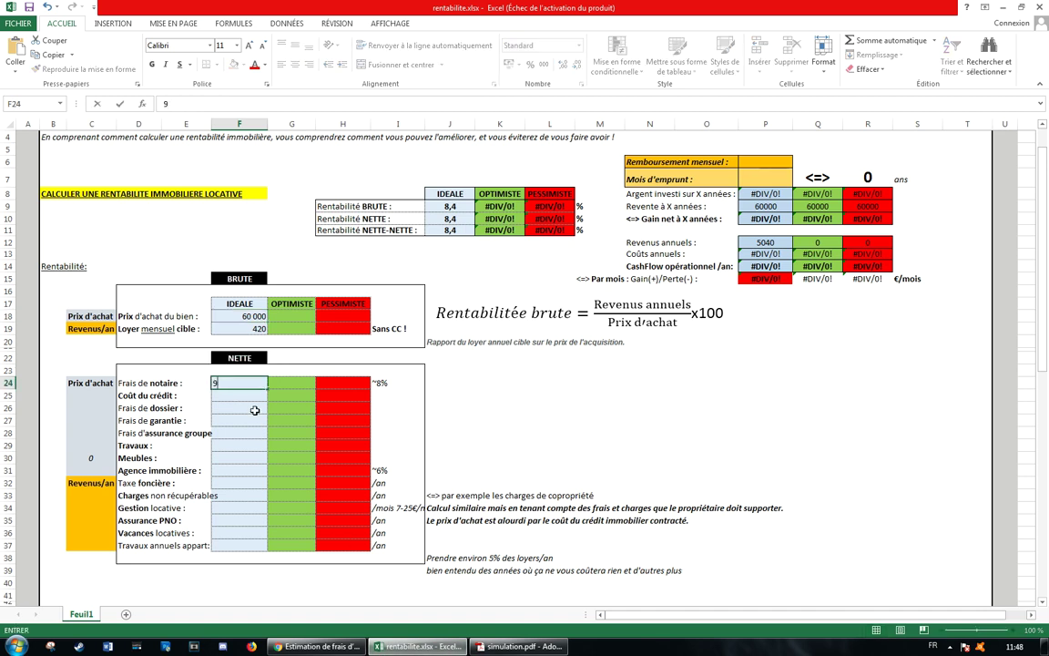
text(6100)
key(Return)
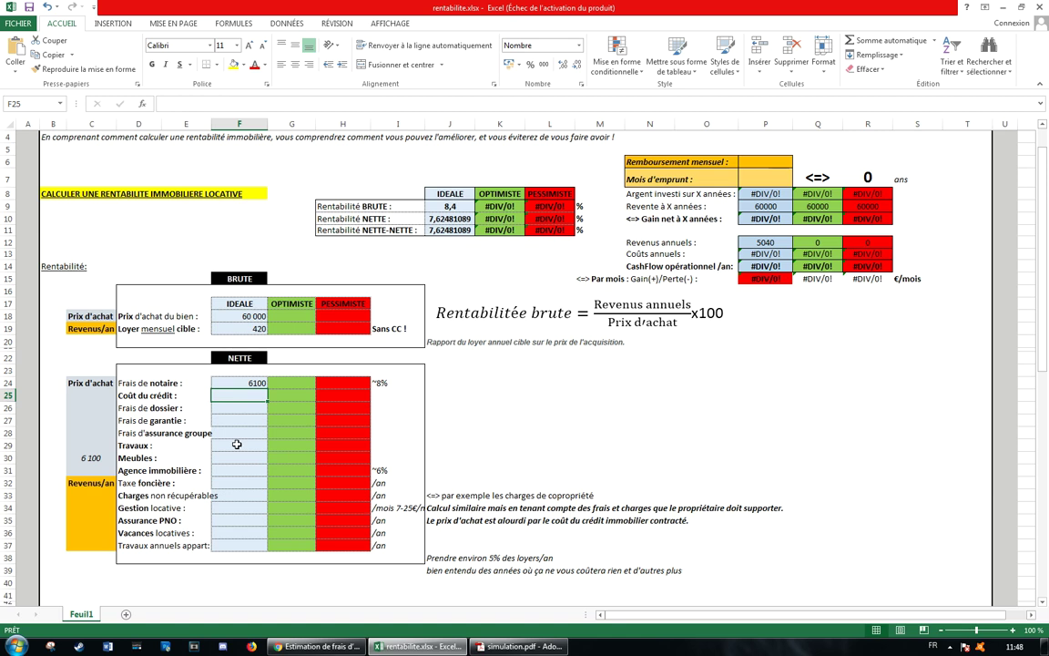
- Switch to Chrome and open the Meilleurtaux mortgage calculator from the "Prêt immobilier calcul" search results
click(319, 646)
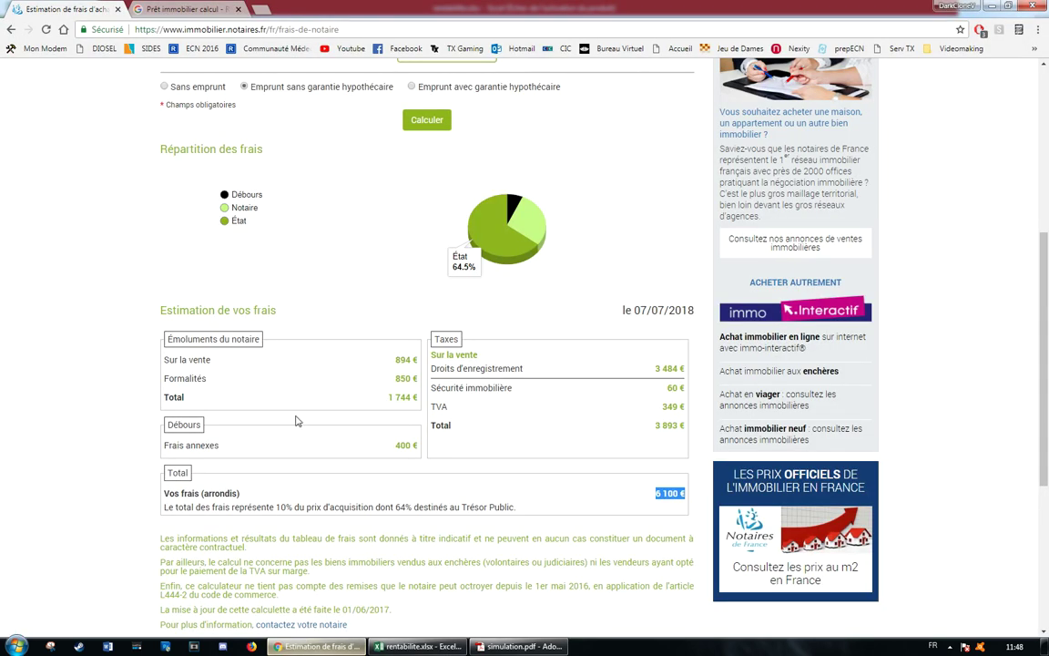
click(173, 11)
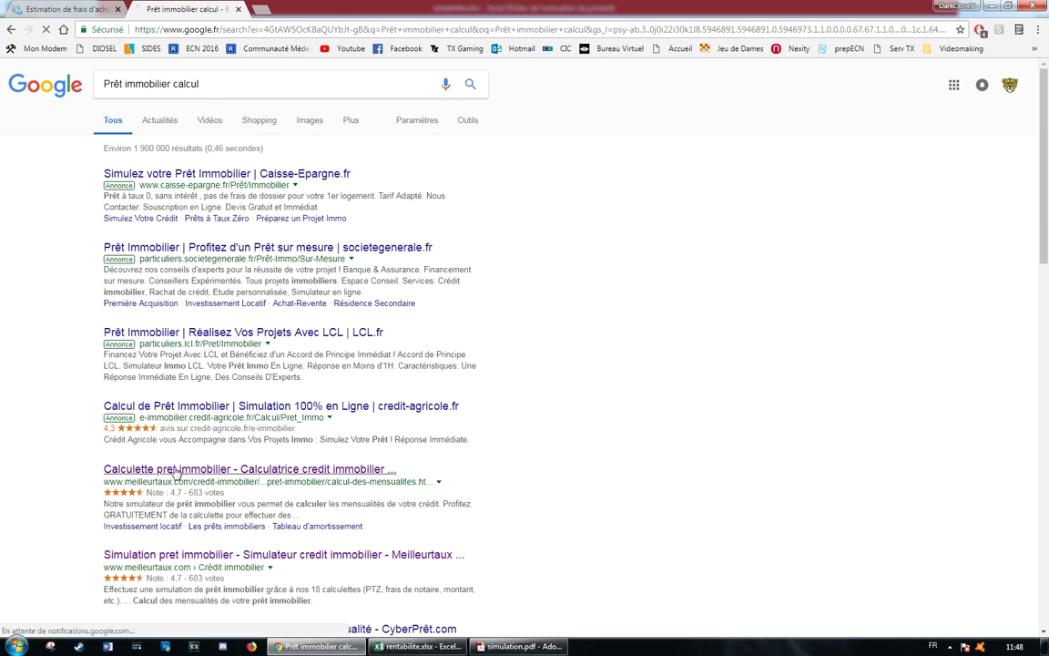
click(234, 469)
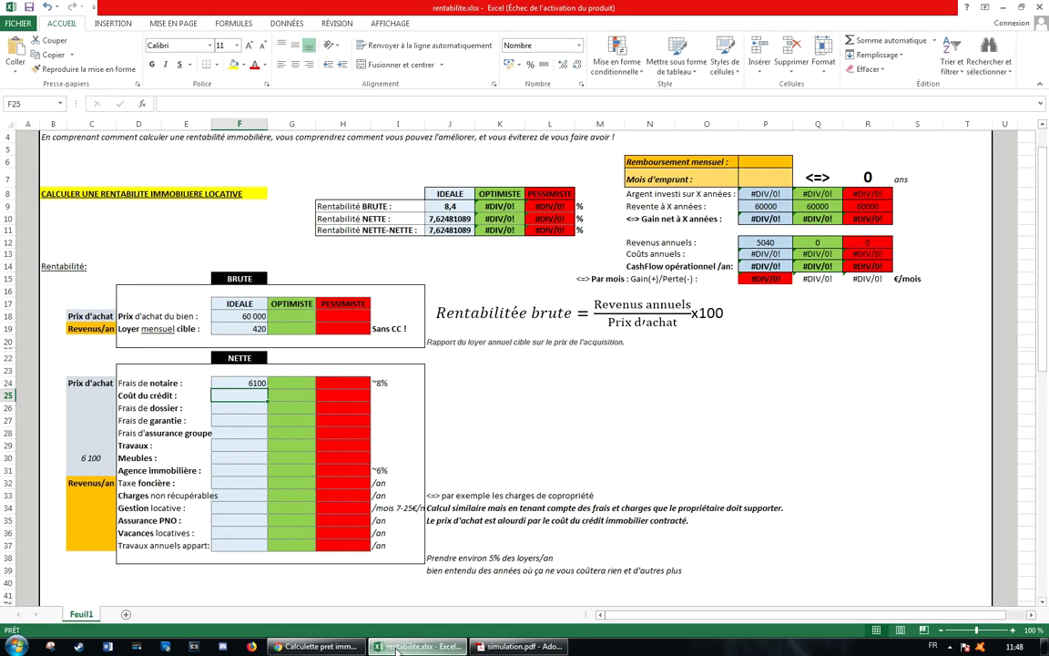
- Back in the Excel workbook, enter a credit cost of 5 229 and file fees of 540 in the IDEALE column of the NETTE section
click(417, 646)
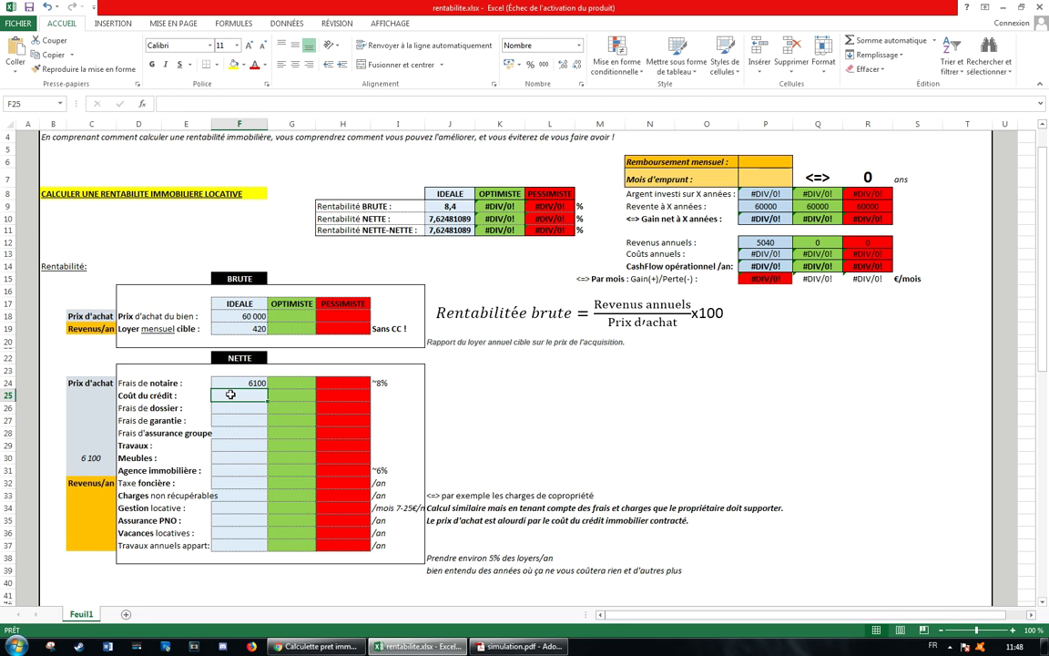
text(5)
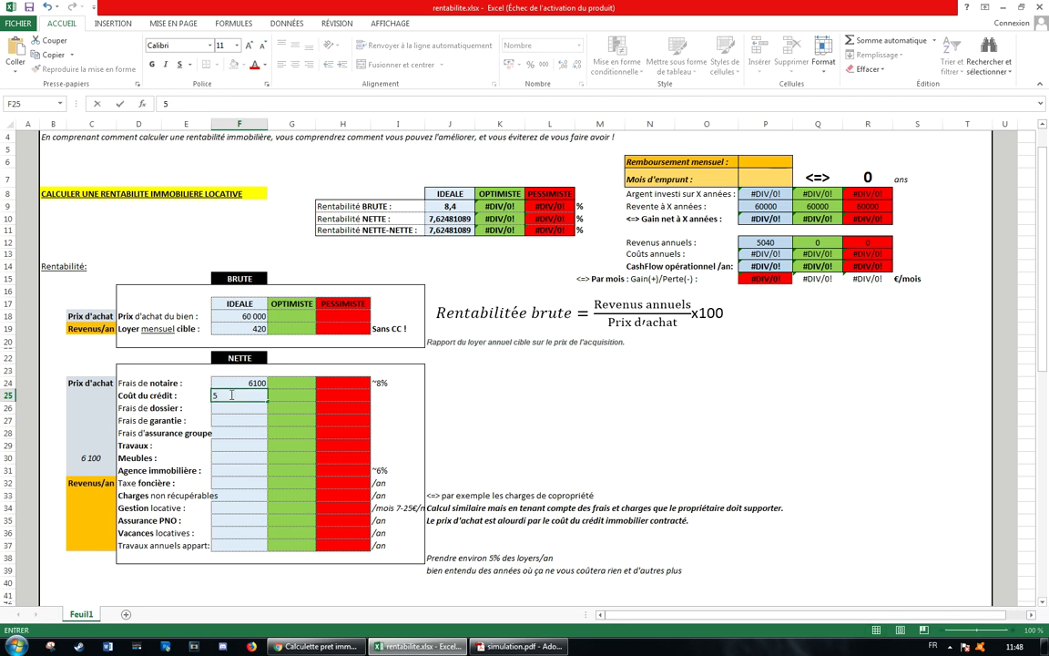
text( 229)
key(Return)
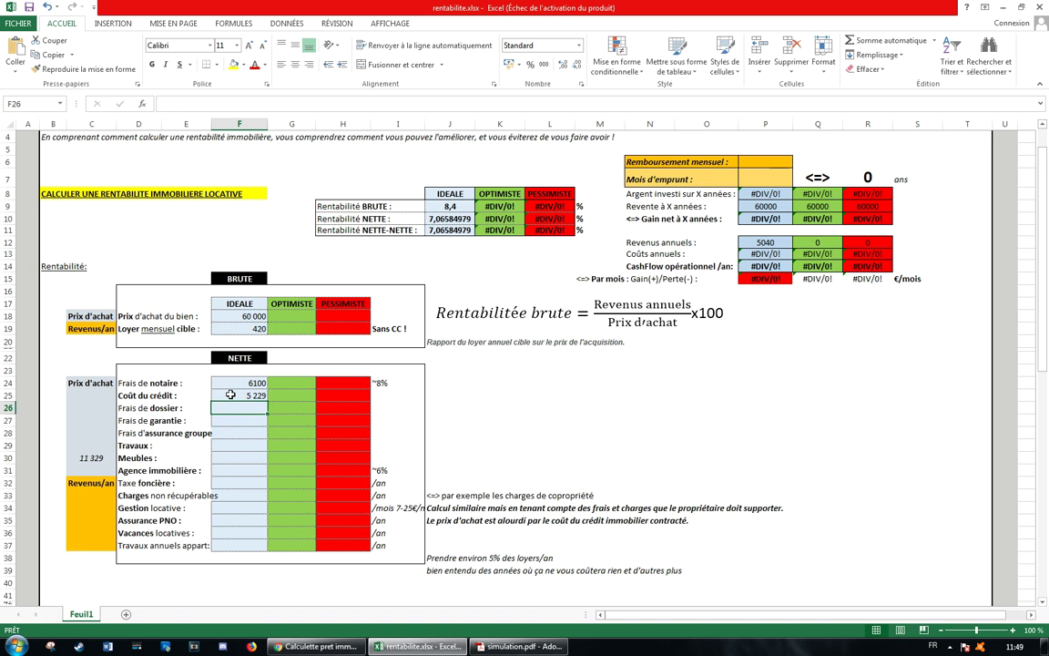
text(540)
key(Return)
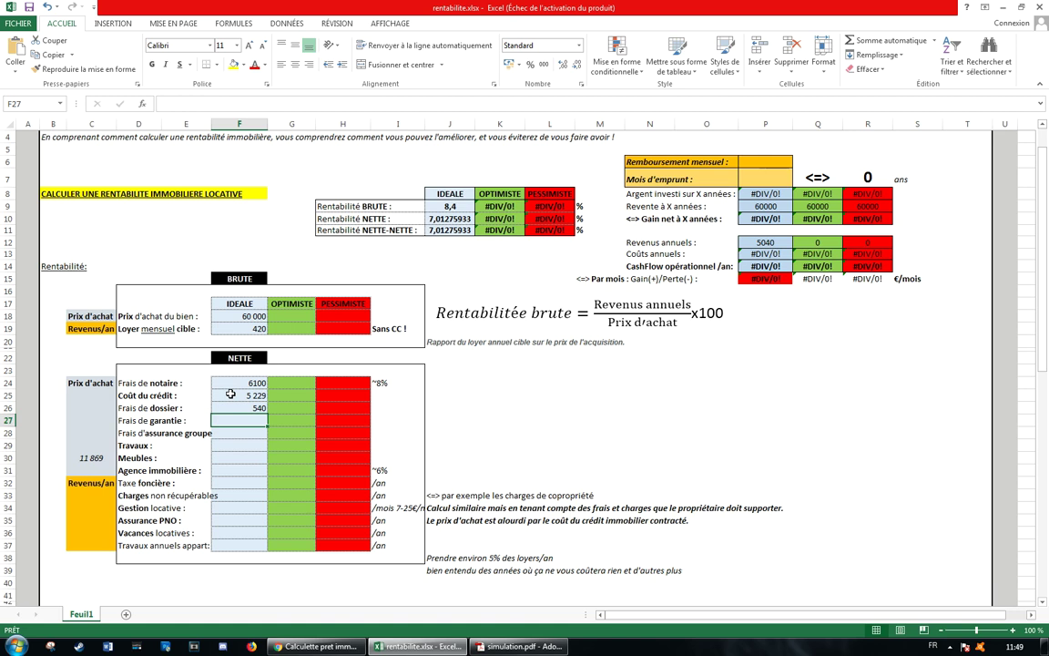
- Enter guarantee fees of 785 and group insurance fees of 328,32 in the IDEALE column
text(785)
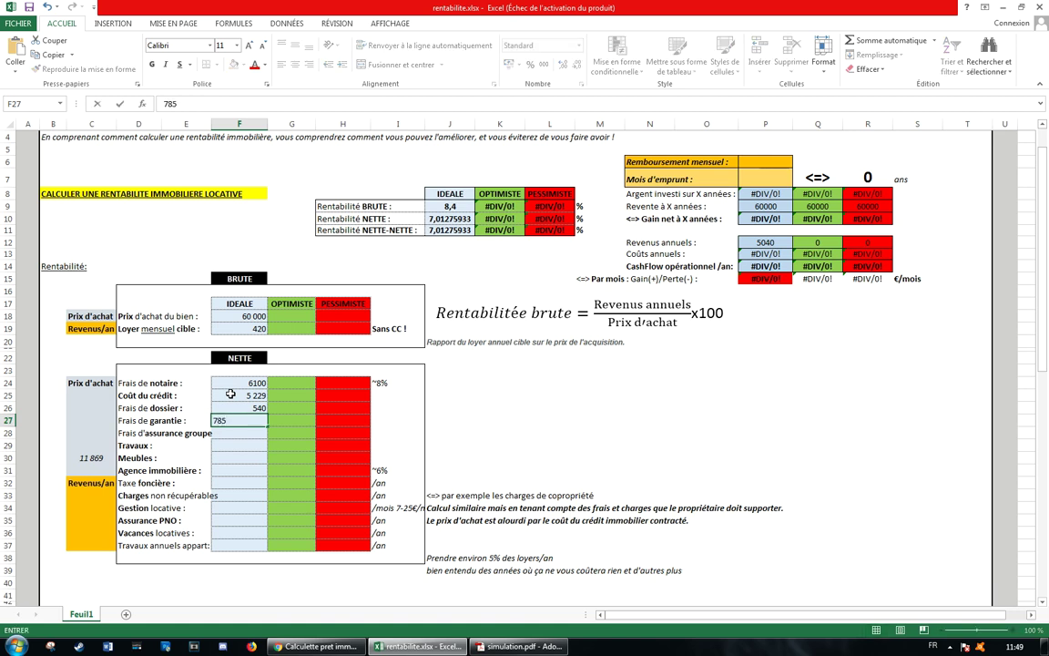
key(Return)
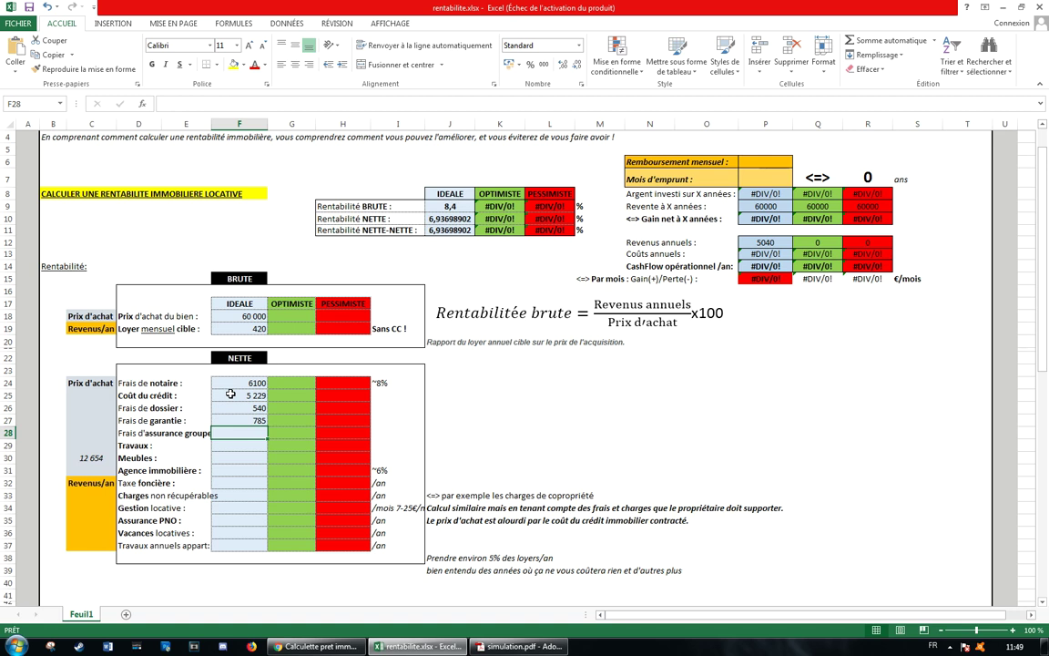
text(328,)
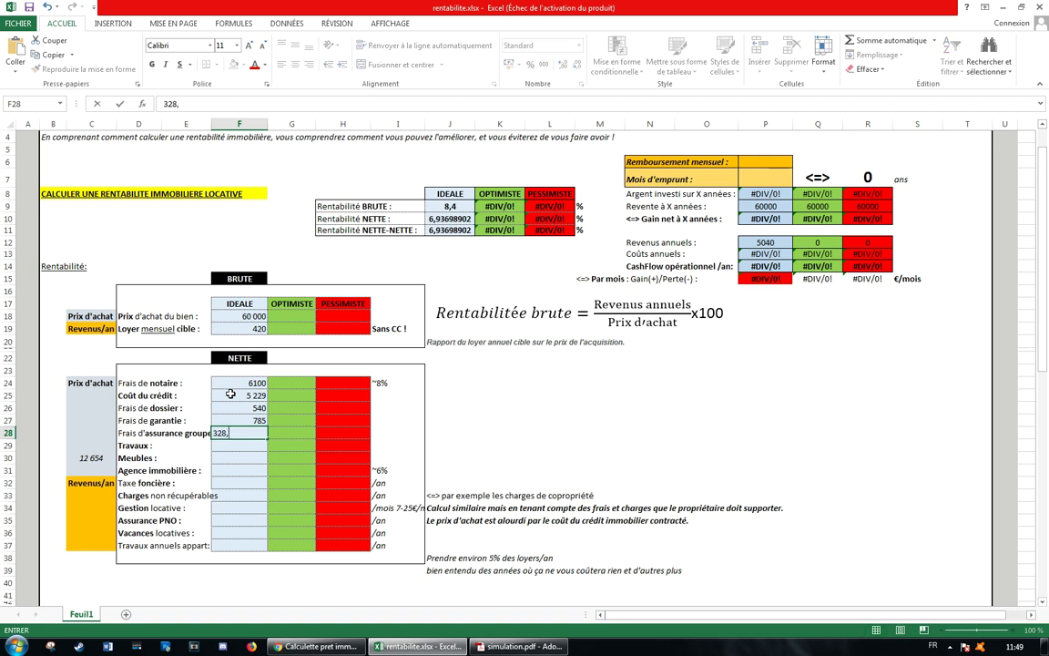
text(32)
key(Return)
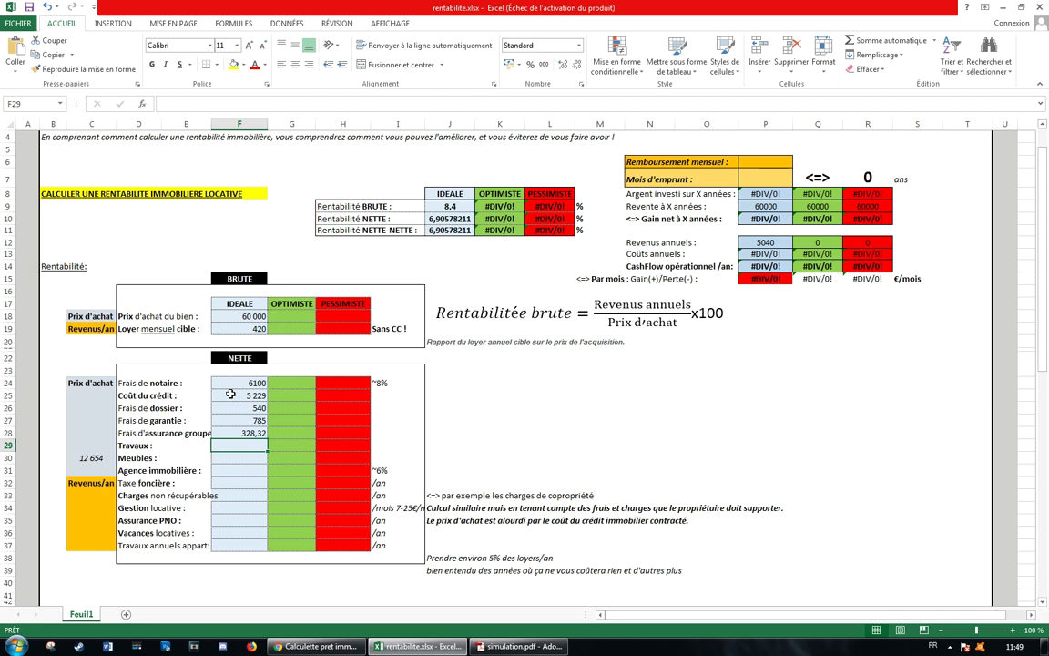
- Enter 300 for works (Travaux) and 1500 for furniture (Meubles) in the IDEALE column
drag(246, 434, 128, 396)
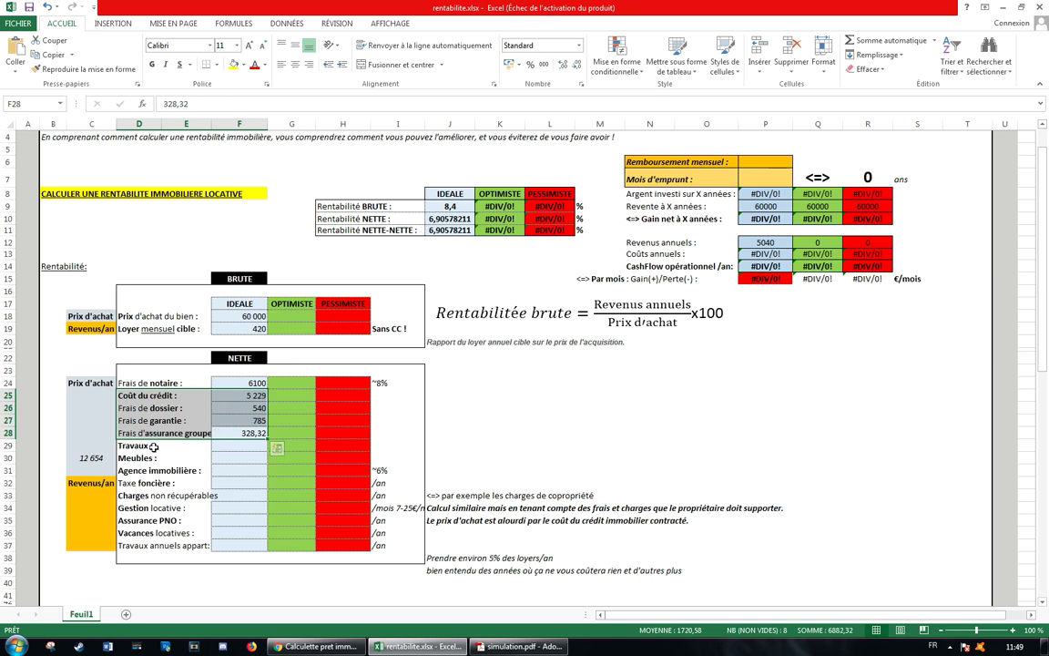
drag(155, 446, 207, 451)
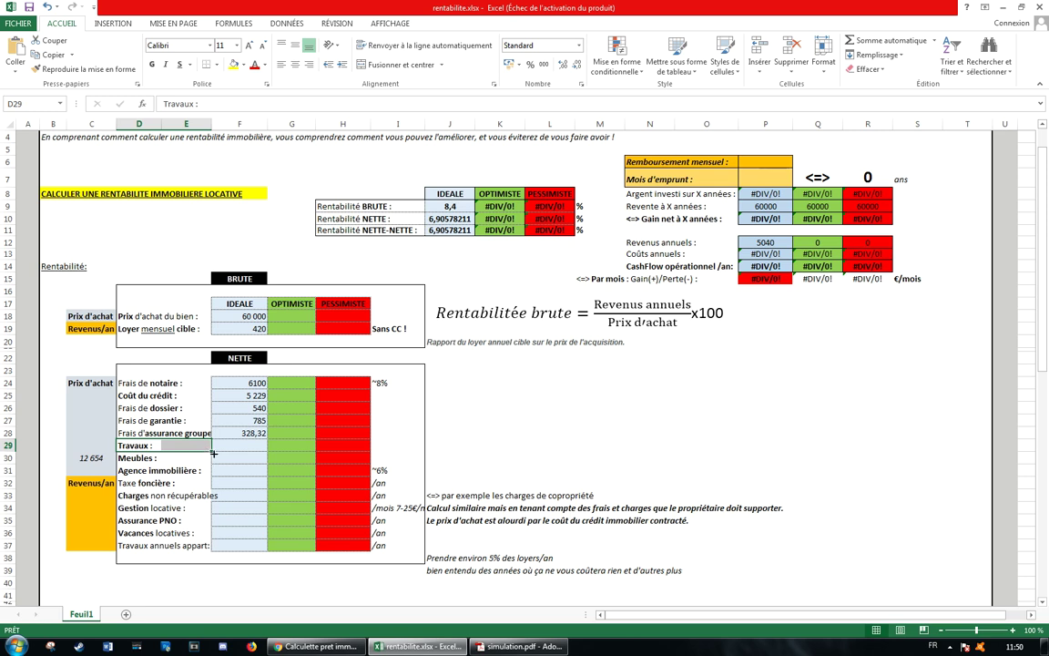
click(239, 446)
text(300)
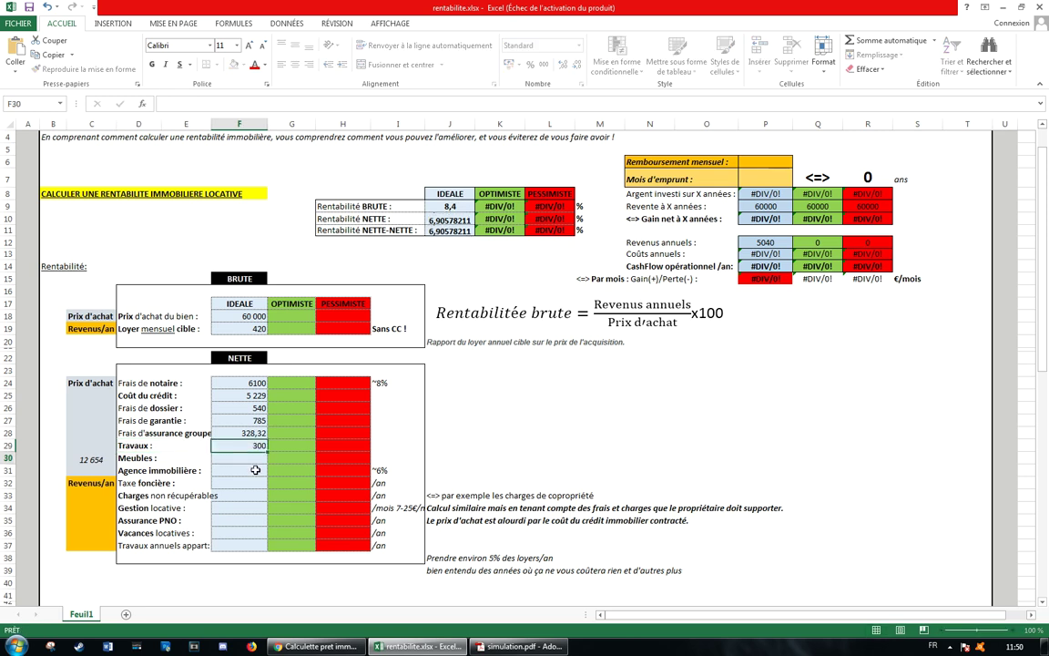
key(Return)
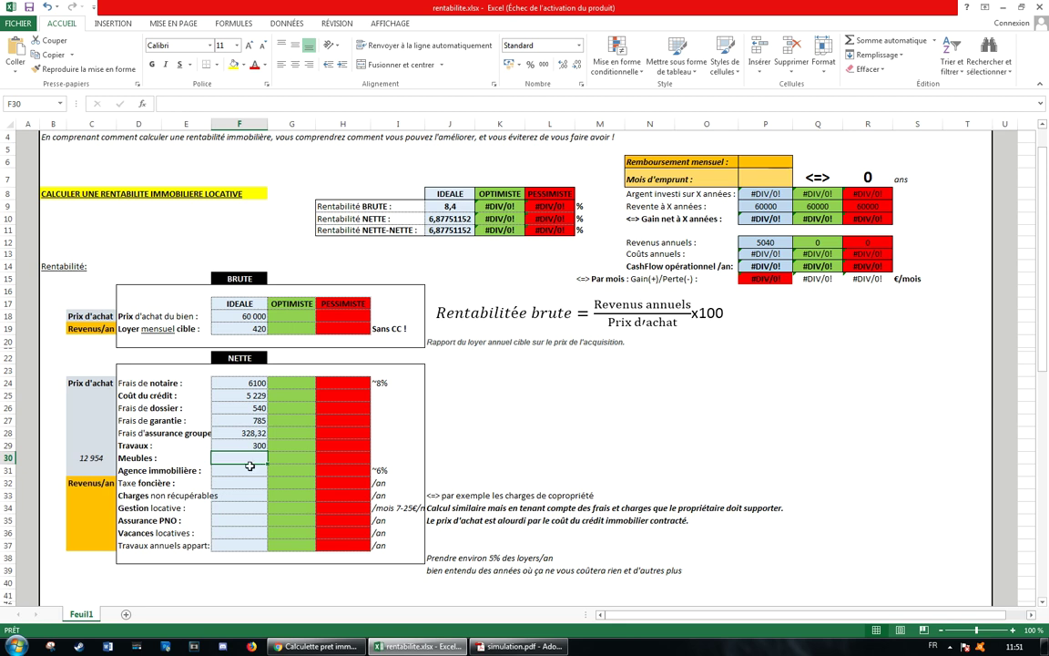
text(1500)
key(Return)
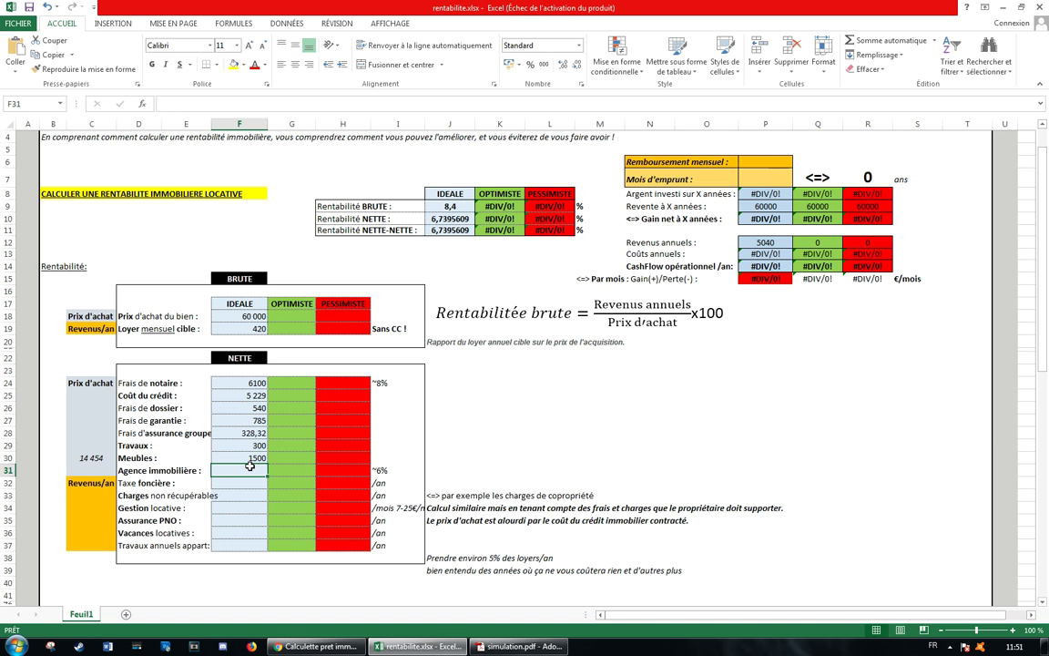
- View the note on minimum LMNP furniture at the end of the sheet
scroll(249, 466, down, 6)
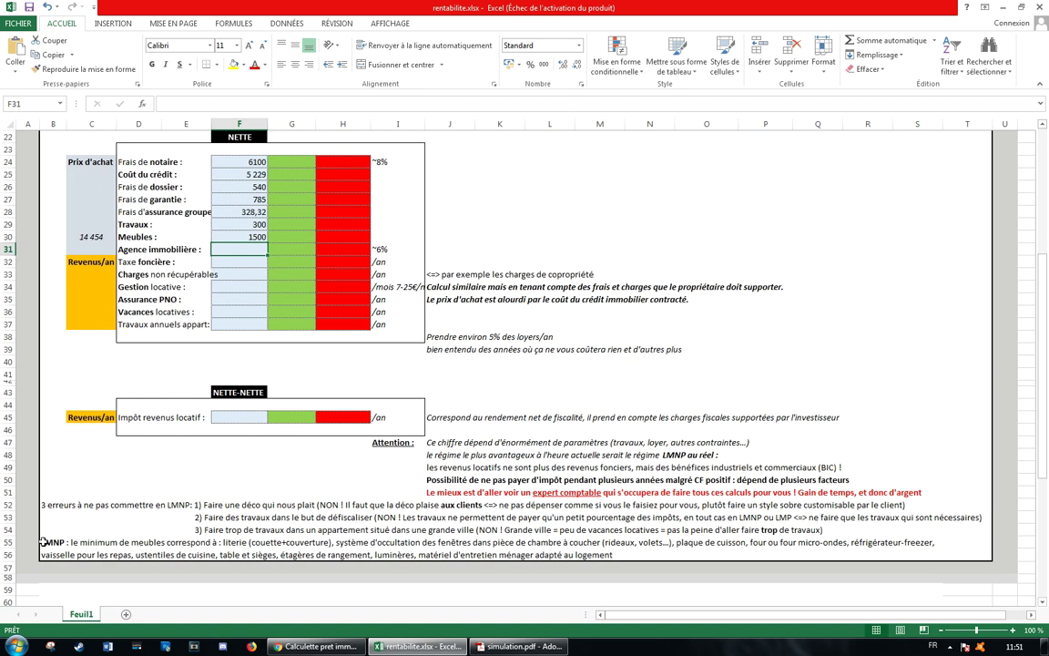
click(109, 545)
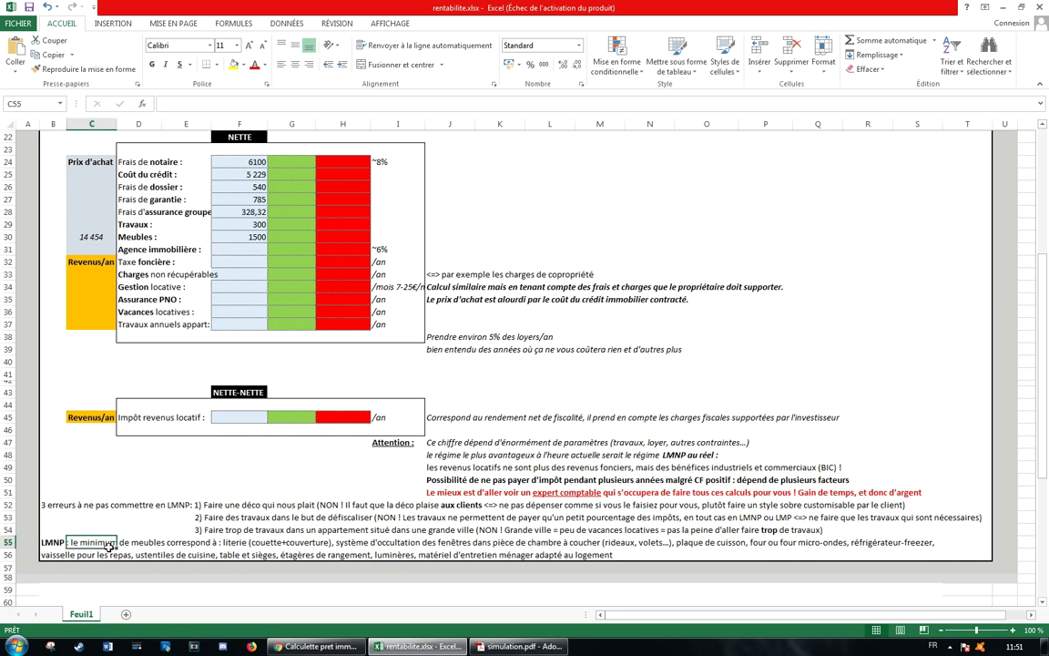
key(Return)
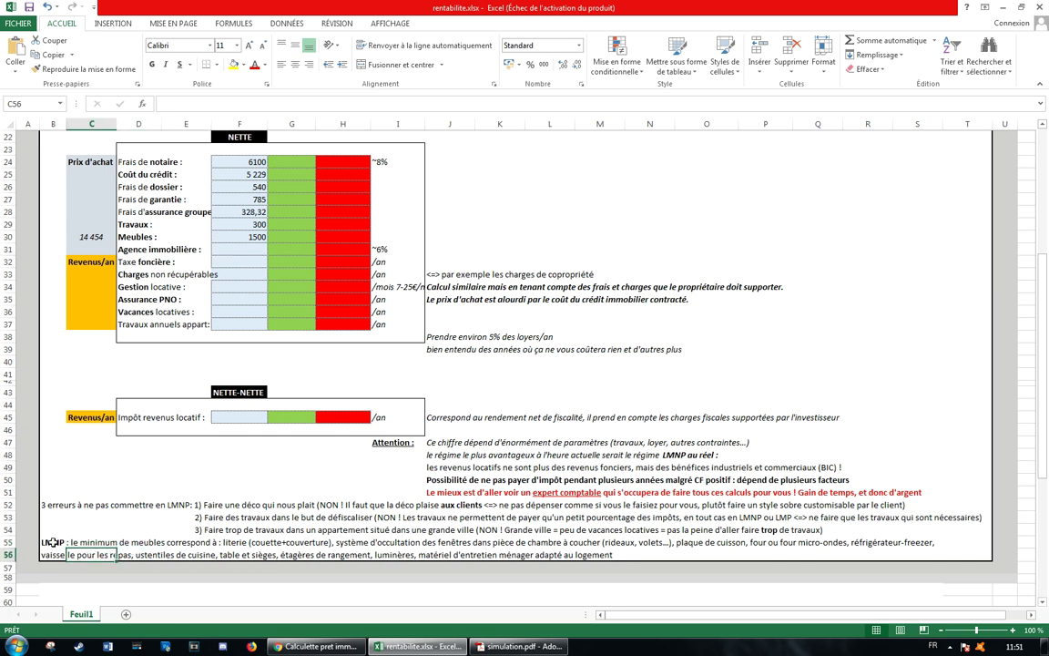
double_click(53, 543)
click(650, 555)
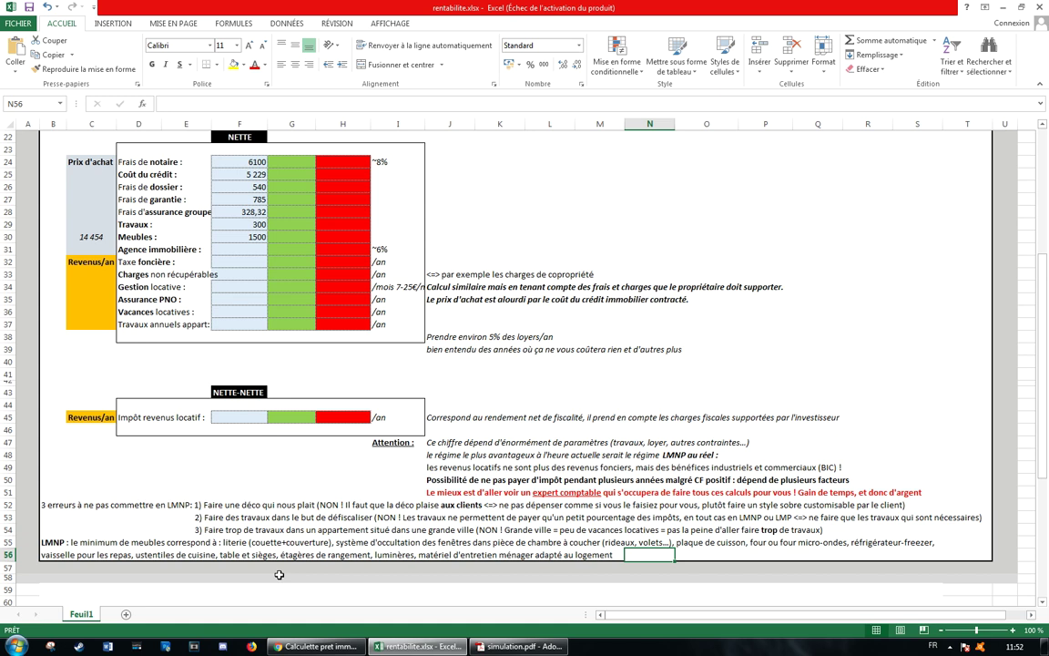
- Enter 0 for the estate agency fees (Agence immobilière) in the IDEALE column of the NETTE section
scroll(255, 529, up, 6)
click(234, 474)
click(214, 493)
drag(181, 471, 236, 474)
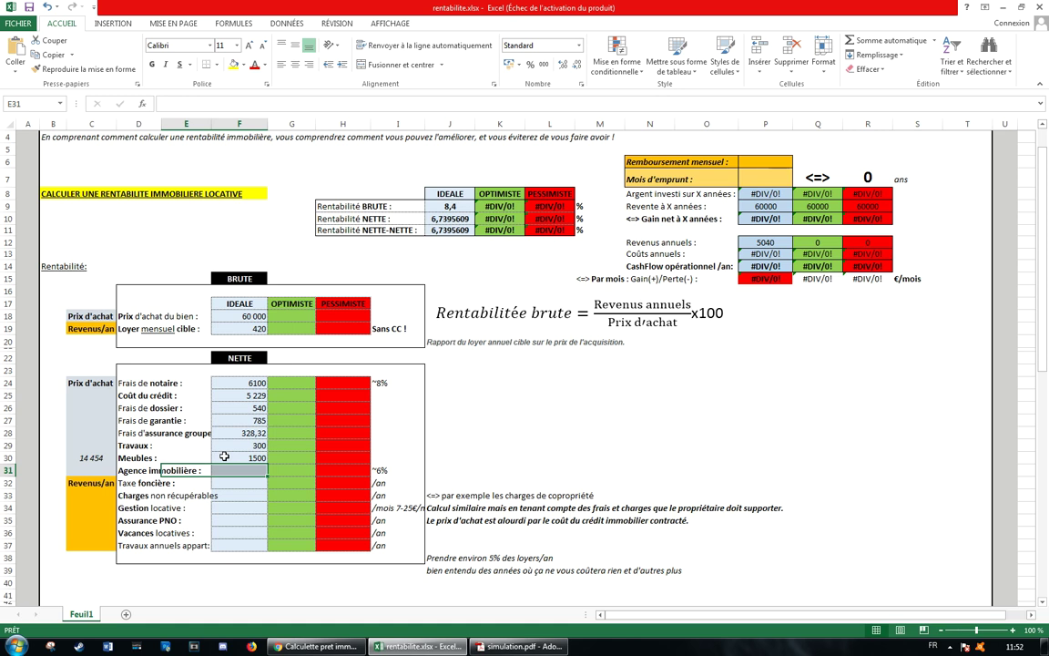
key(Tab)
click(239, 466)
text(0)
key(Return)
click(238, 467)
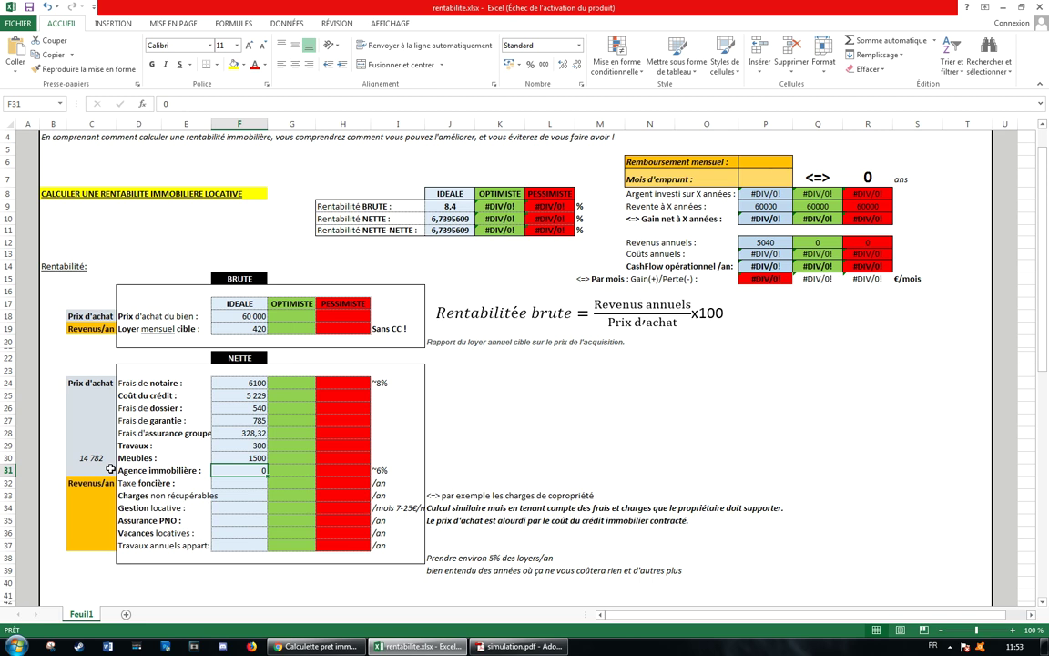
- Enter a property tax (Taxe foncière) of 347 and non-recoverable charges of 390 in the IDEALE column
click(149, 484)
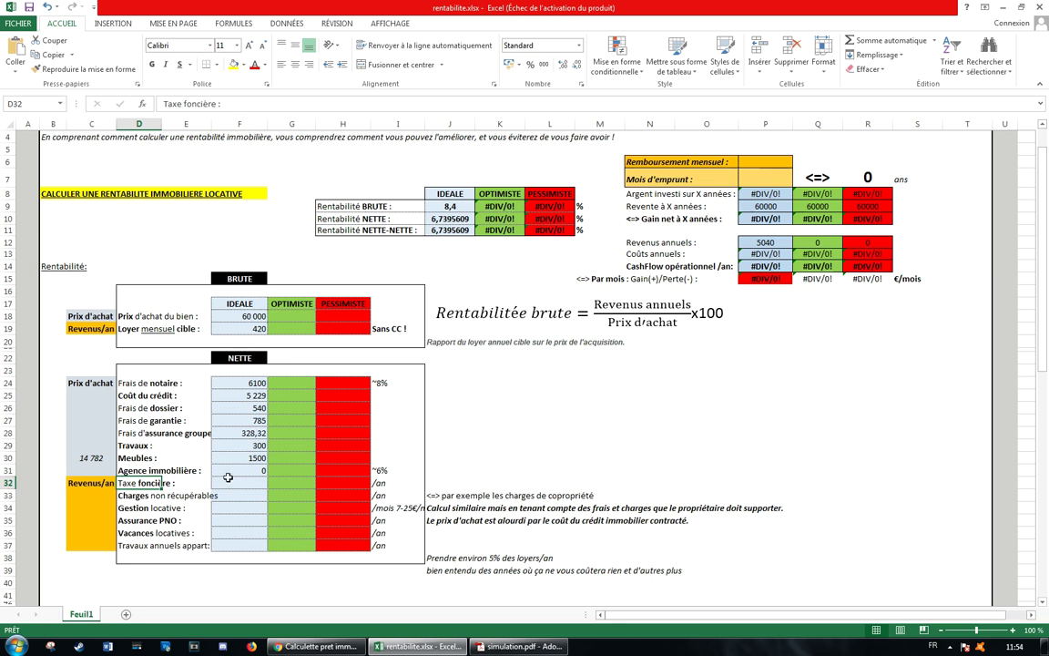
key(Right)
key(Right)
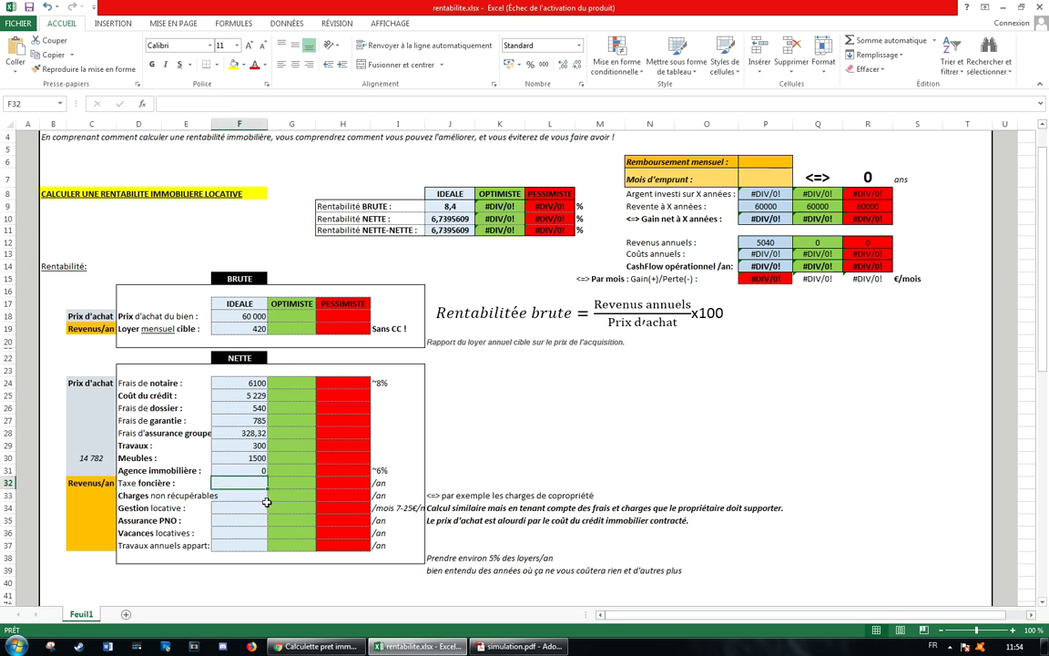
text(347)
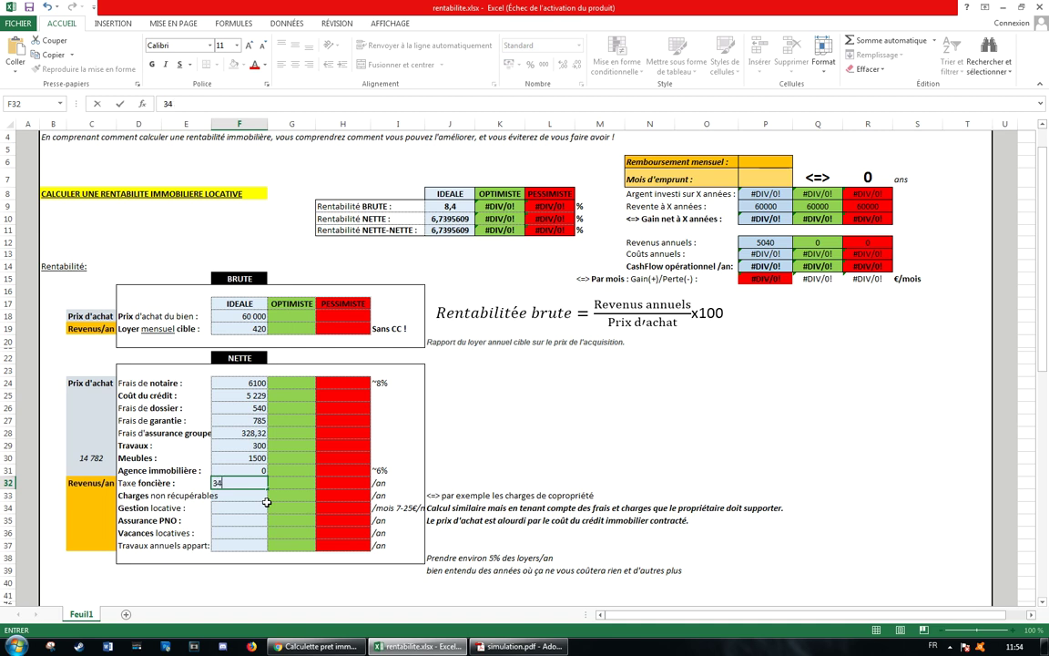
key(Return)
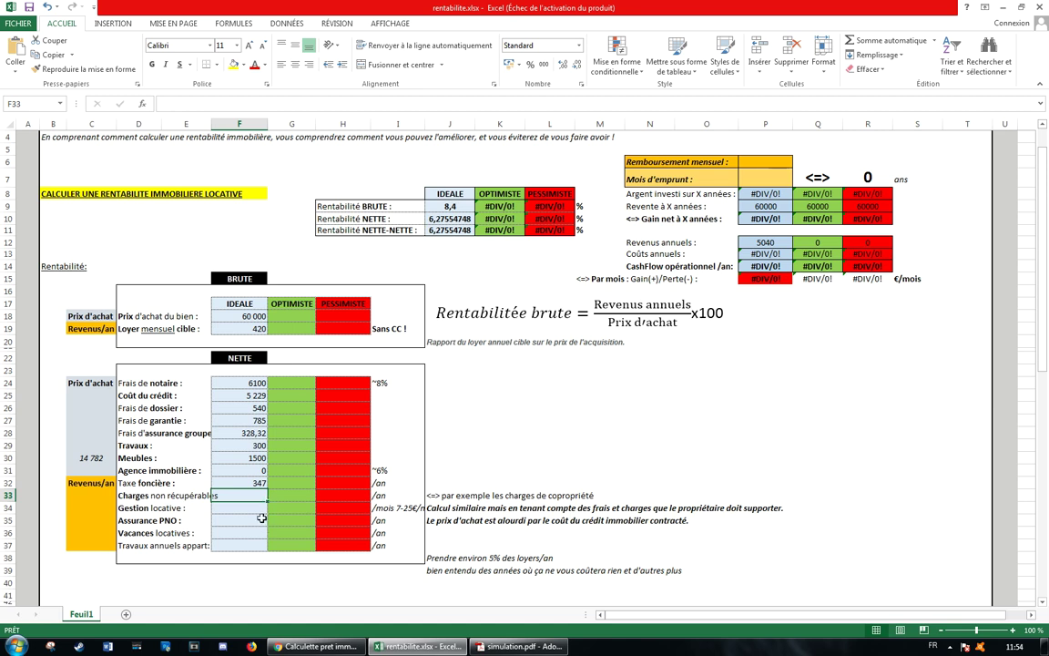
text(390)
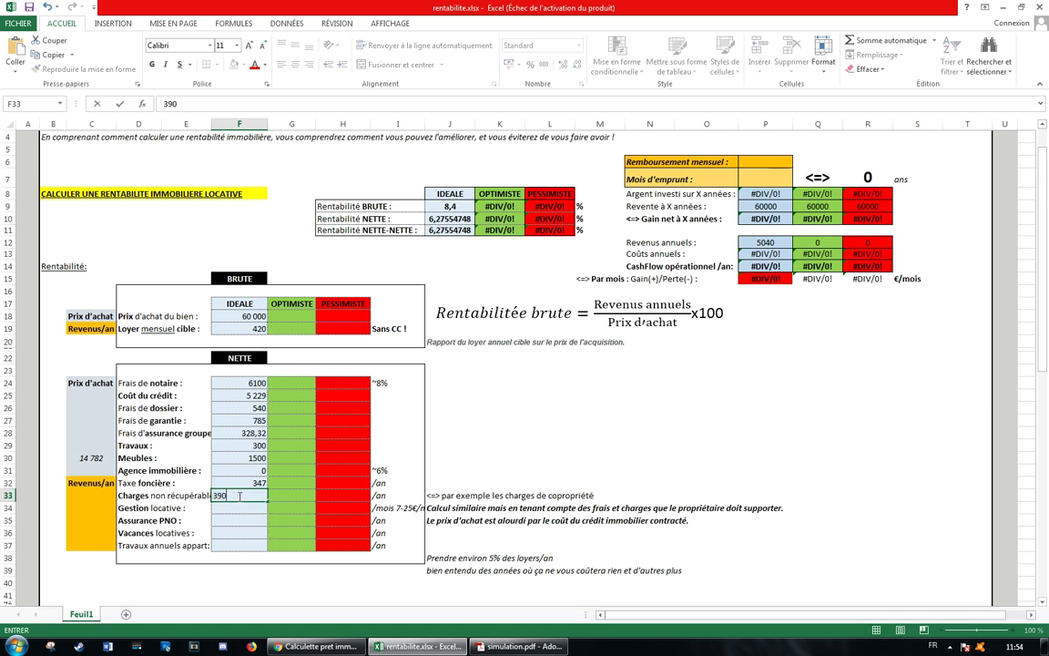
key(Return)
- Enter 0 for rental management (Gestion locative) and 90 for the PNO insurance in the IDEALE column
drag(144, 510, 322, 514)
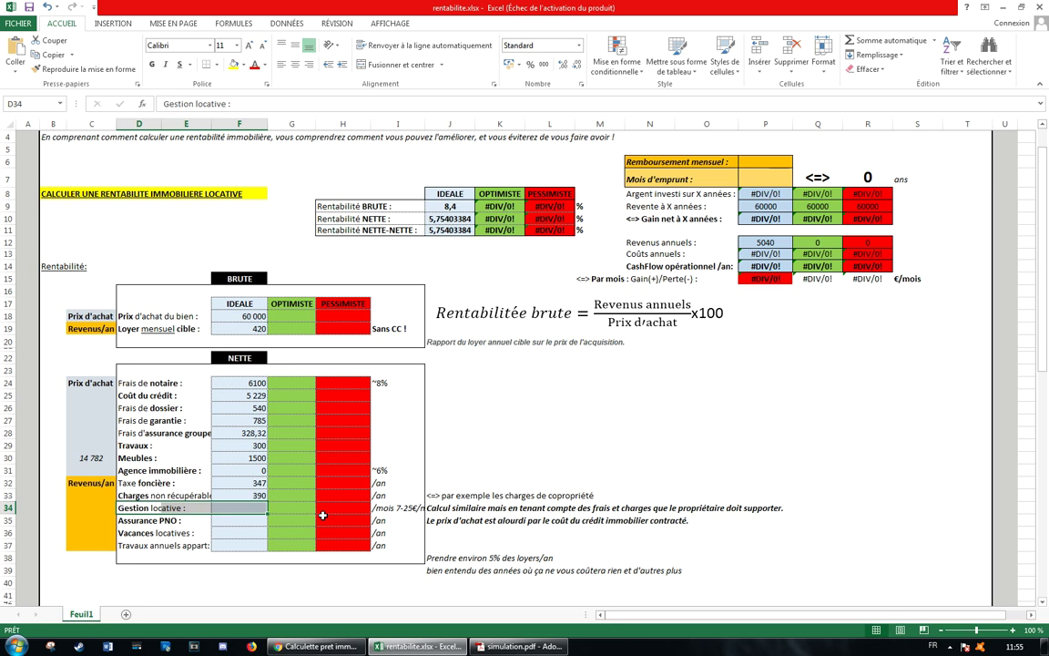
click(249, 507)
text(0)
key(Return)
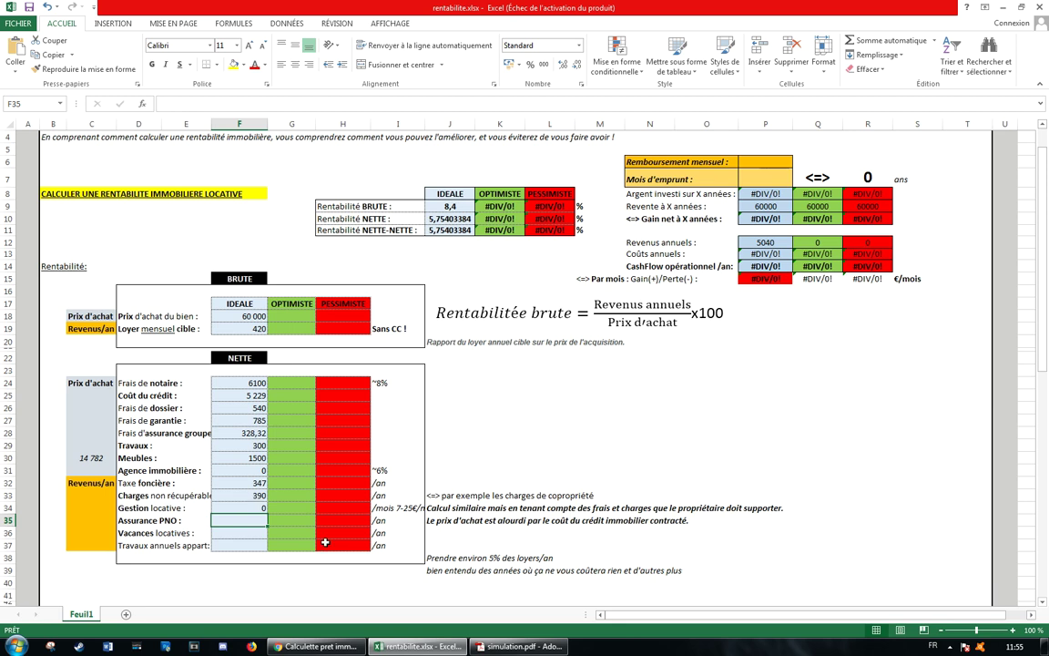
click(155, 522)
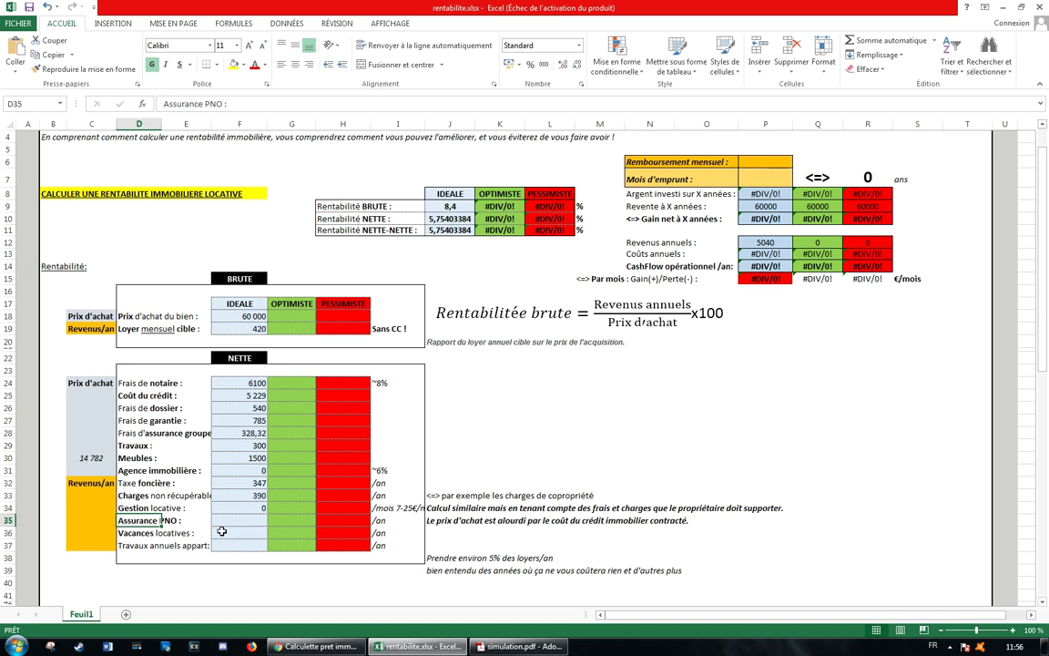
click(224, 523)
text(90)
key(Return)
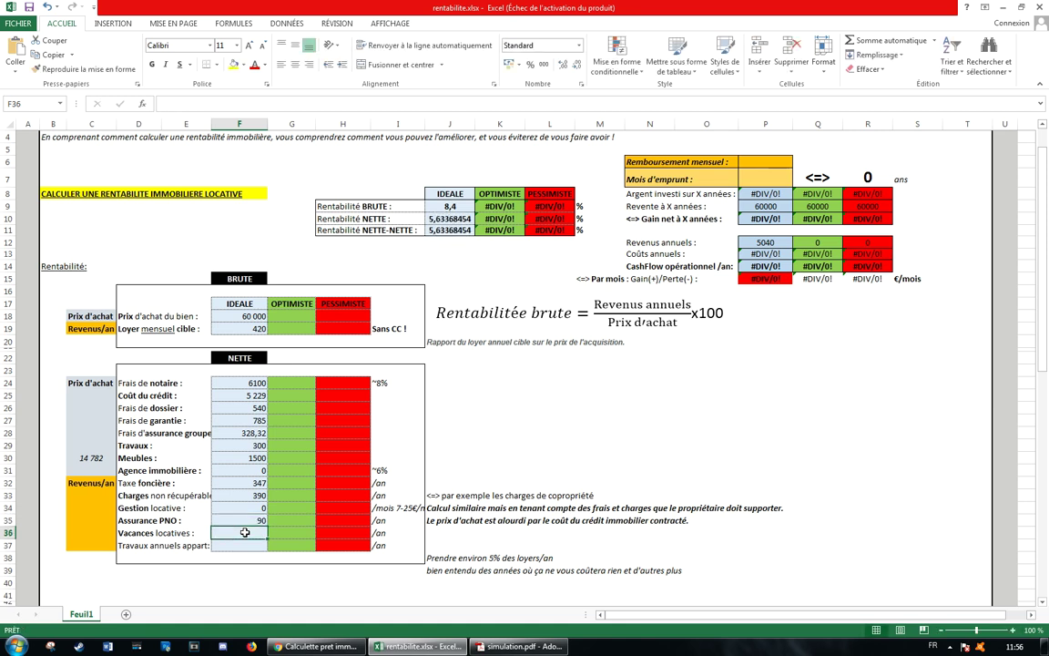
- Enter 420 for rental vacancies (Vacances locatives) and 150 for annual apartment works in the IDEALE column
click(180, 533)
drag(132, 534, 206, 536)
click(229, 540)
text(420)
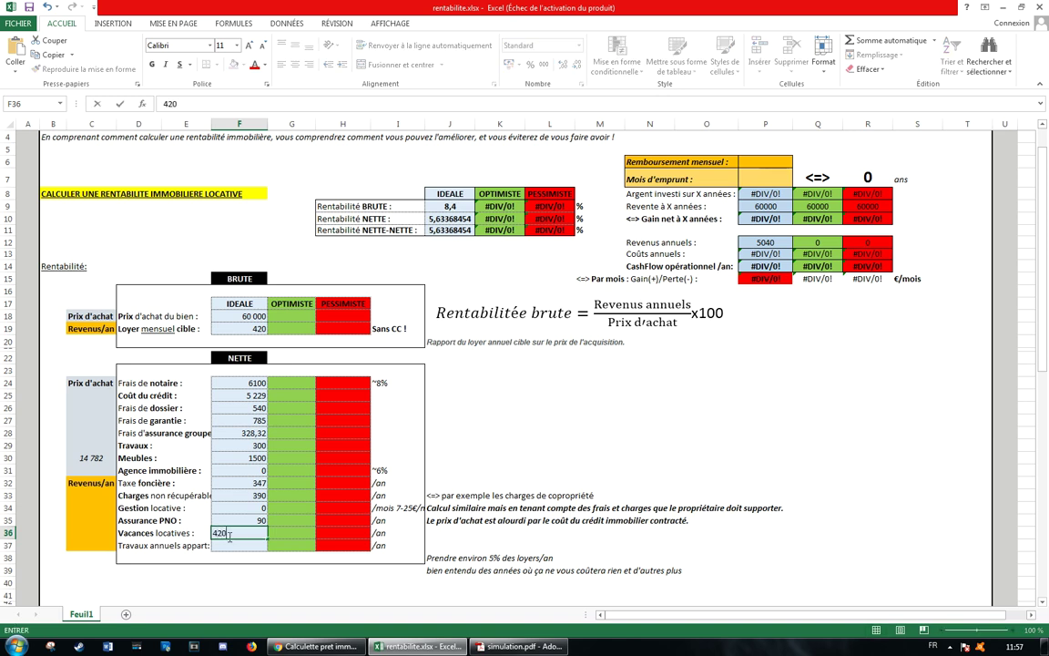
key(Return)
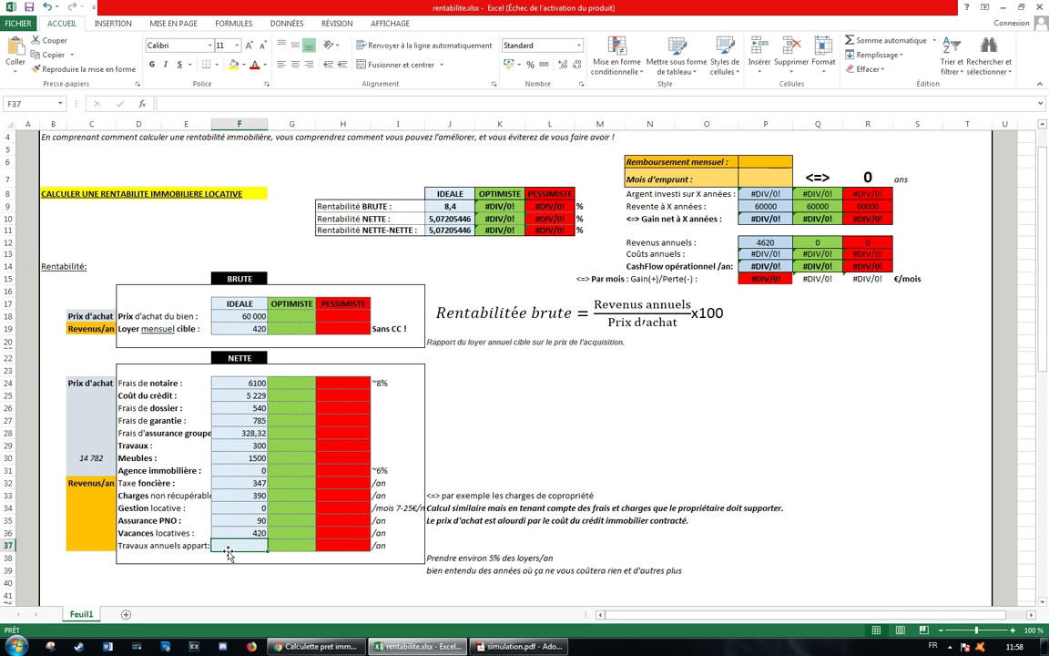
text(150)
key(Return)
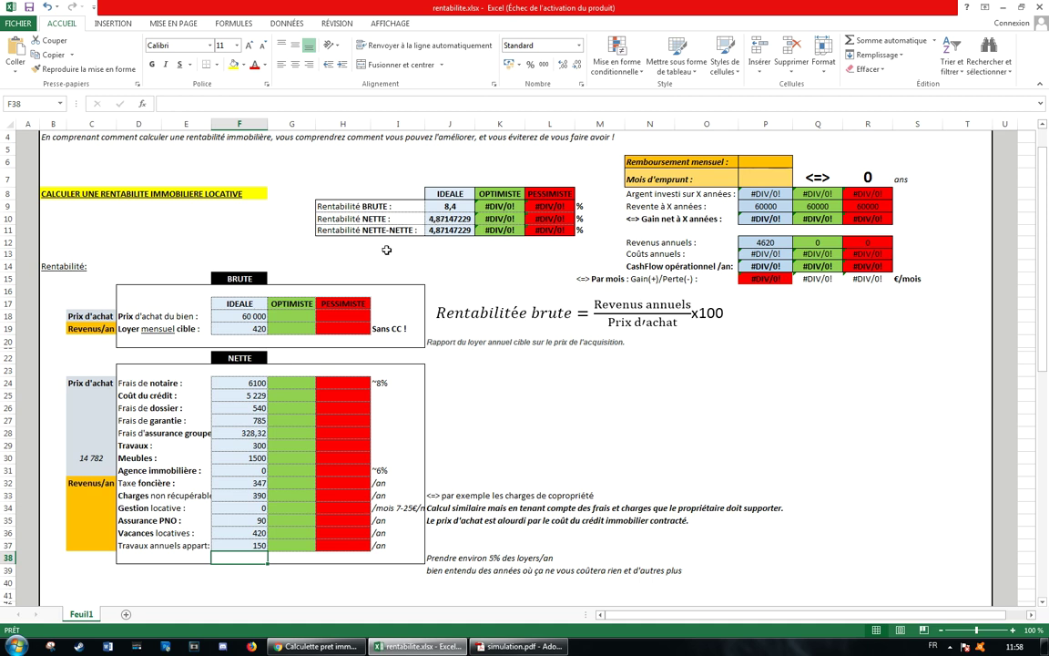
scroll(390, 274, down, 4)
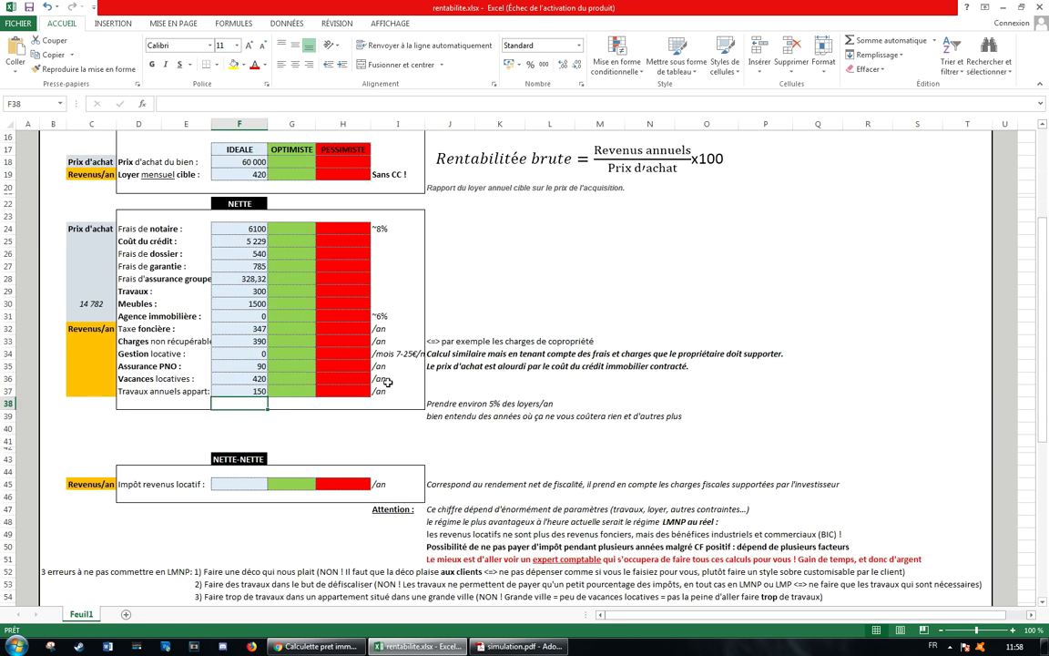
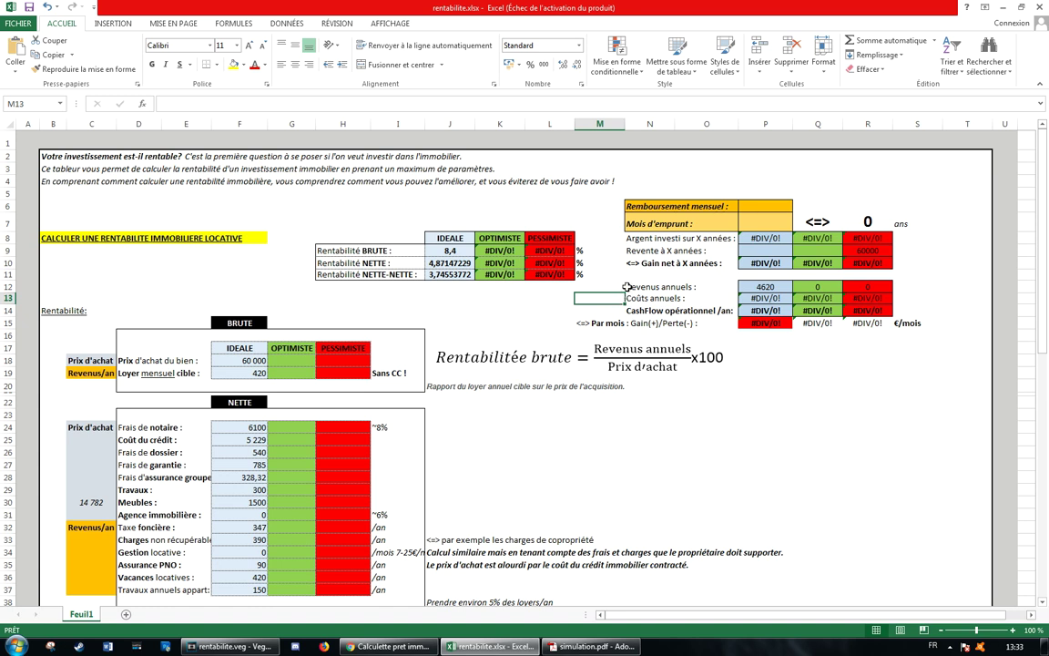
- Set the monthly repayment (Remboursement mensuel) to 369,75 and the loan duration (Mois d'emprunt) to 180 months
click(760, 205)
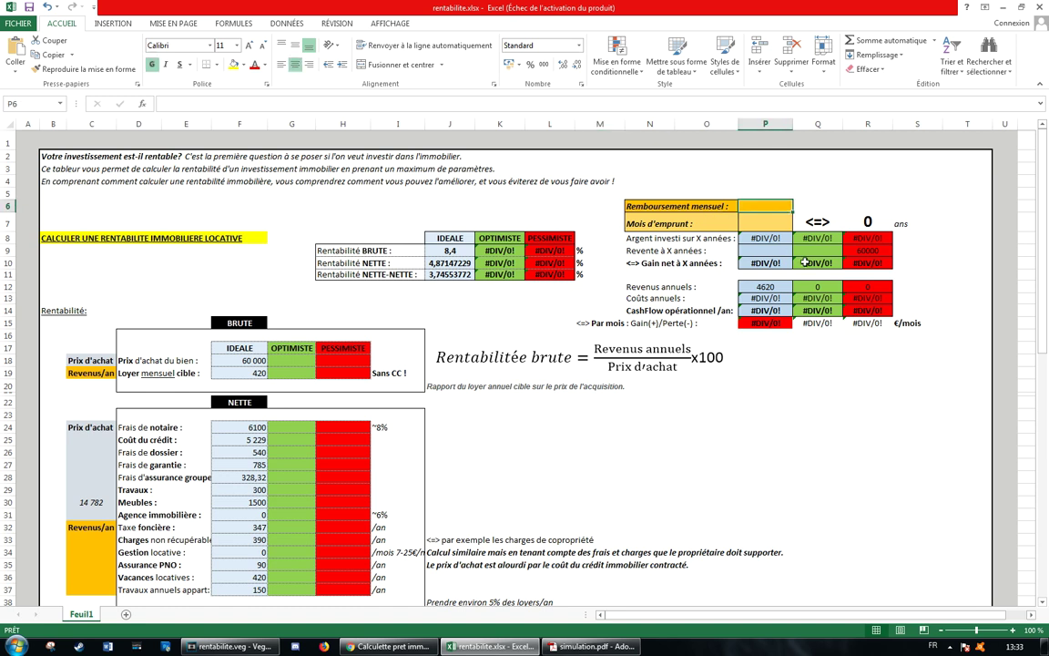
text(369,75)
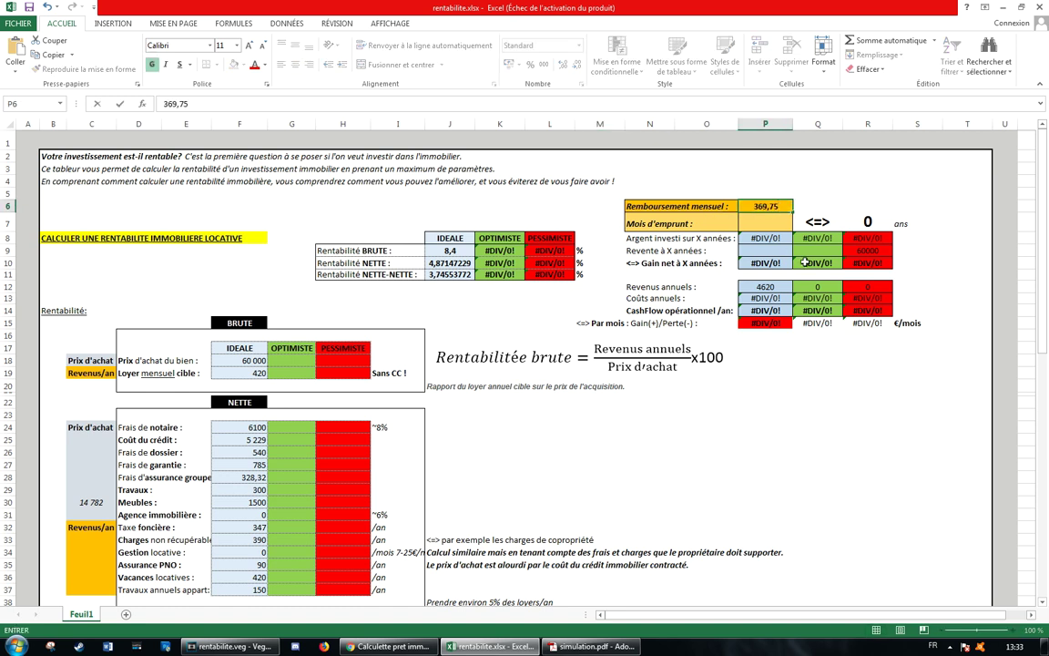
key(Return)
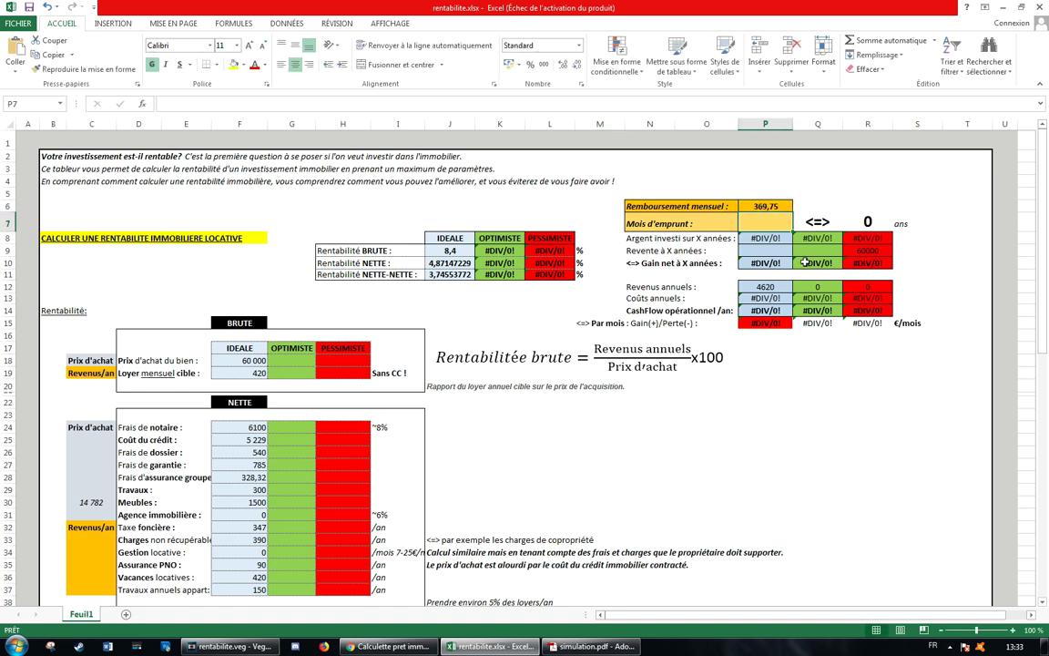
text(180)
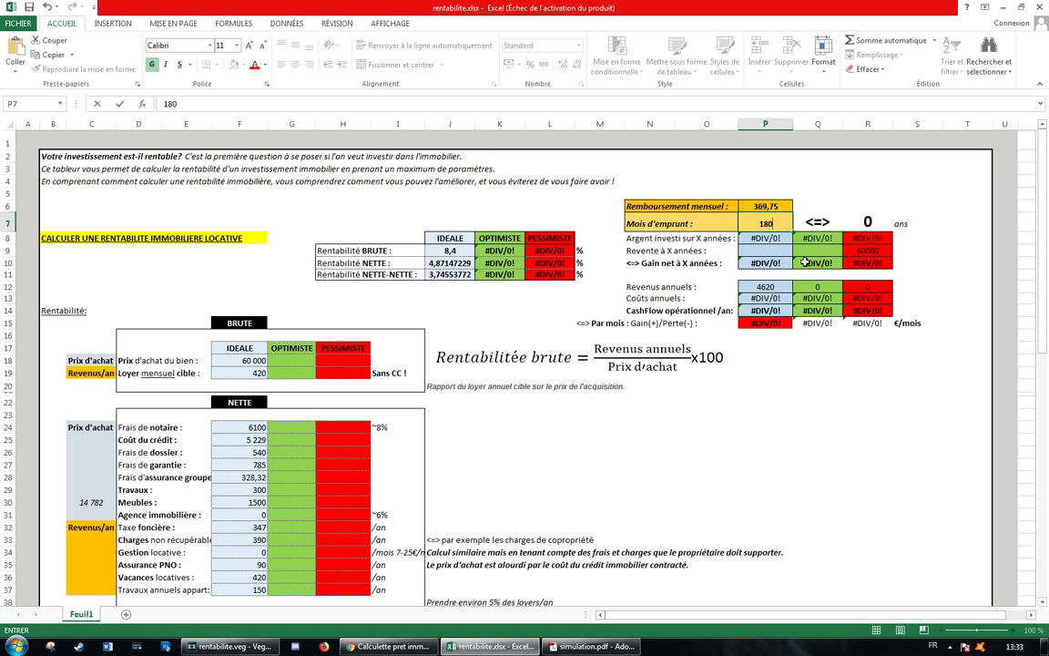
key(Return)
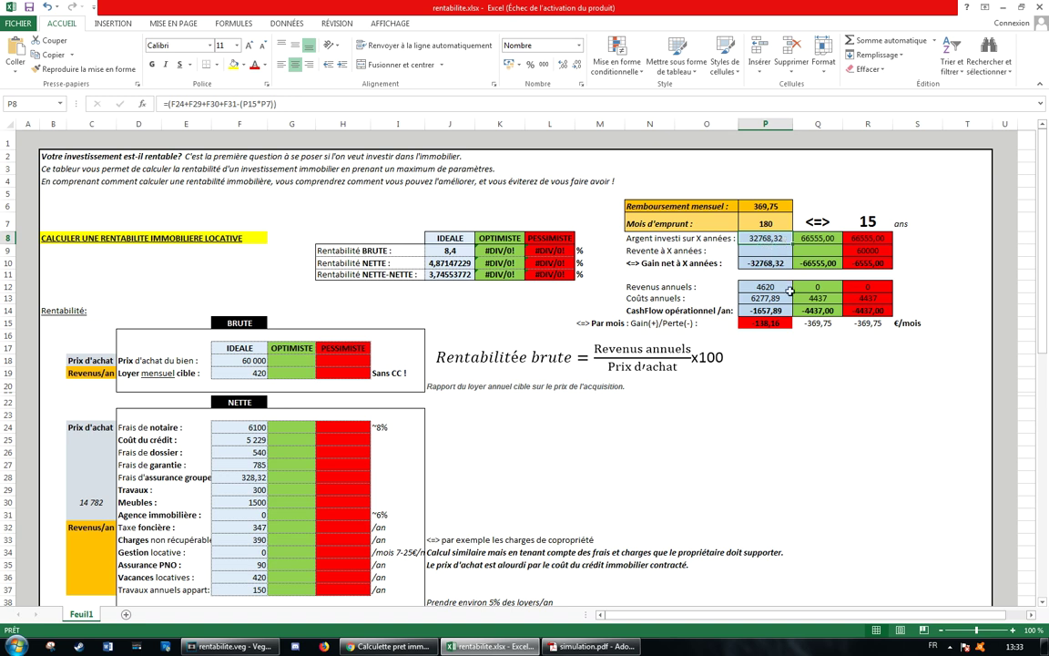
- Enter a resale value (Revente à X années) of 60000 for the IDEALE scenario
key(Down)
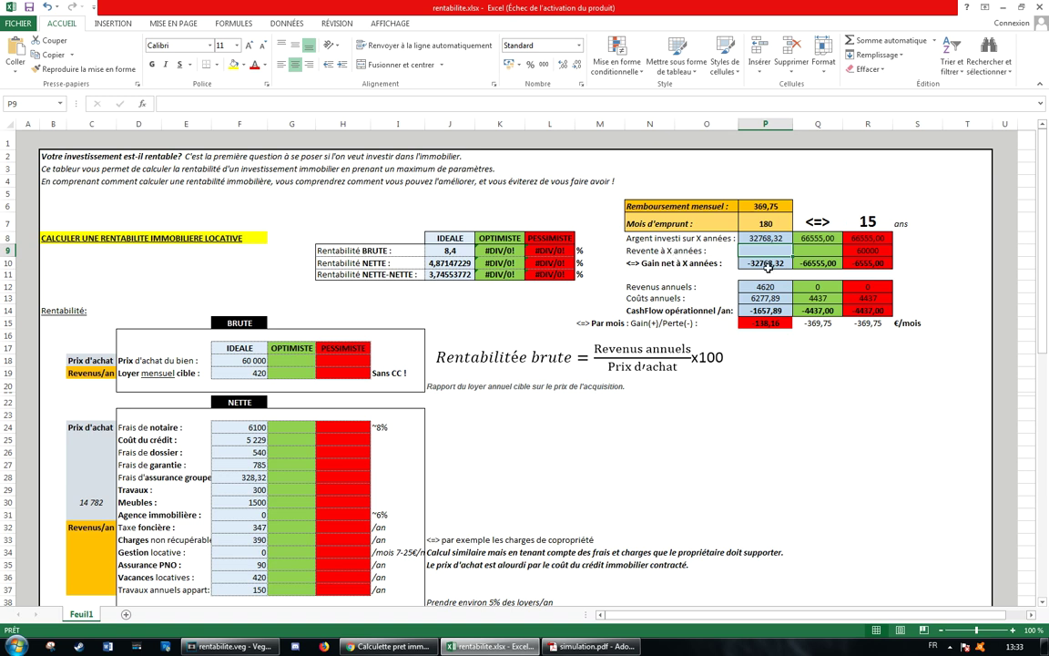
text(60000)
key(Return)
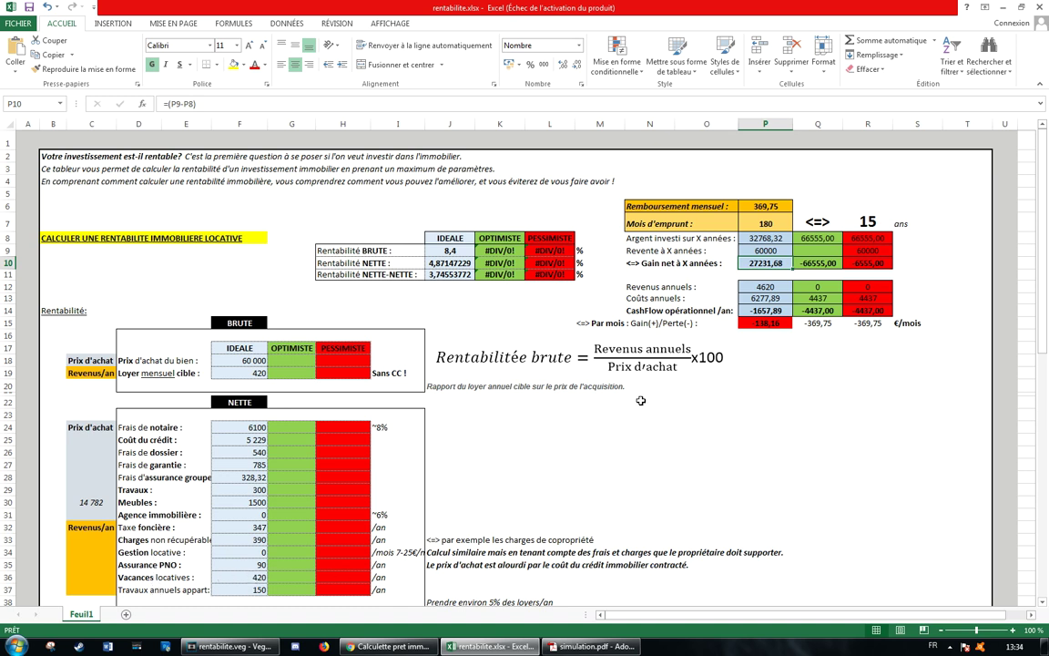
- Inspect the IDEALE scenario's annual costs formula and its monthly gain/loss formula
click(775, 299)
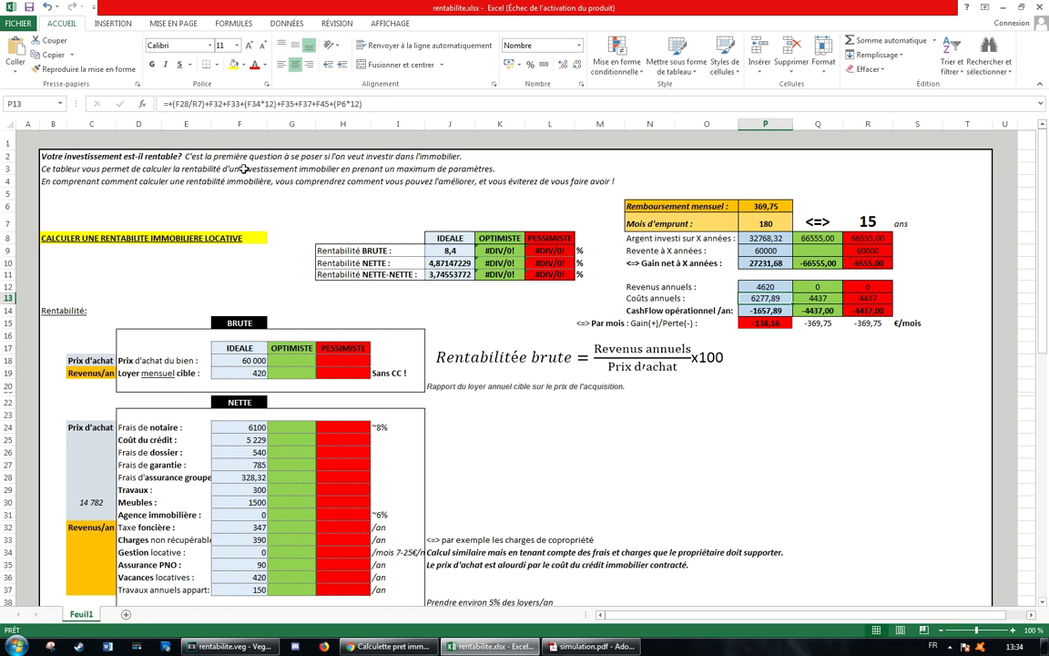
click(171, 100)
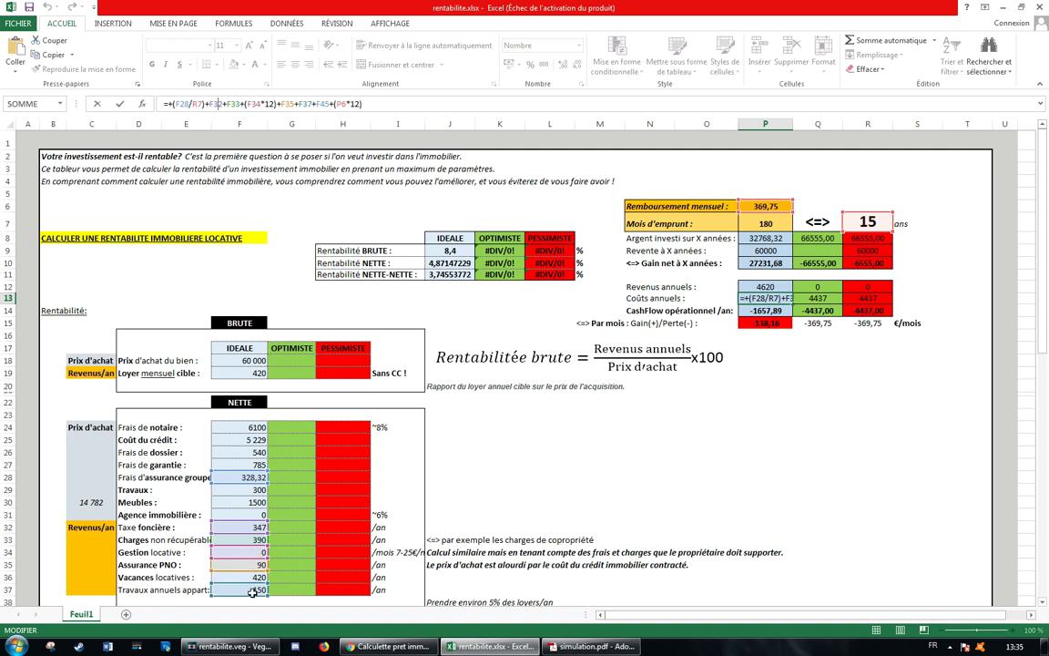
key(Return)
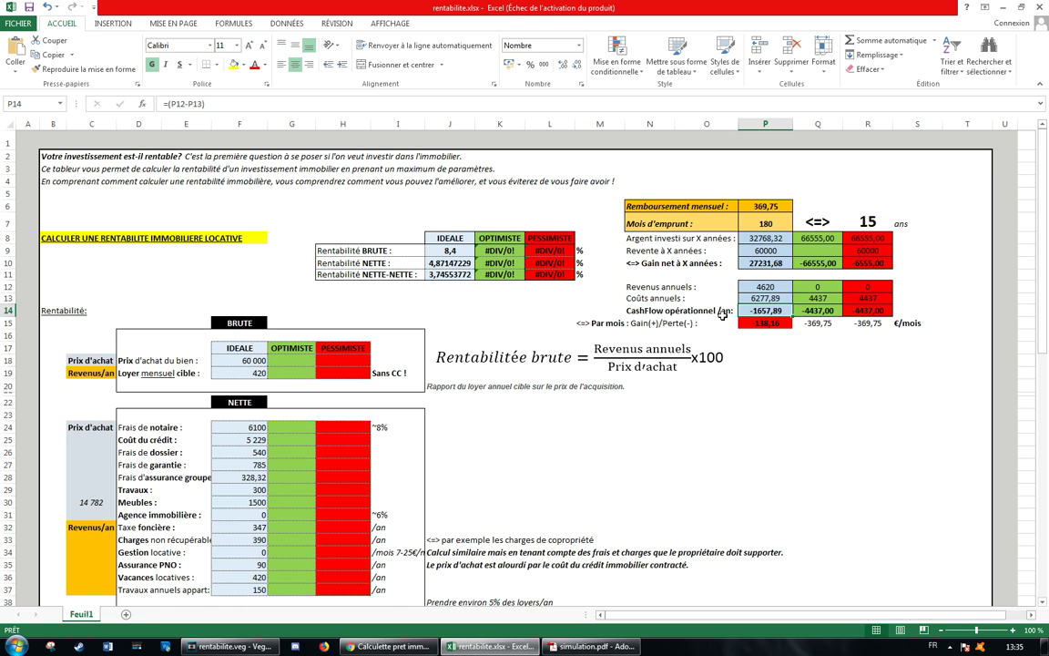
click(763, 348)
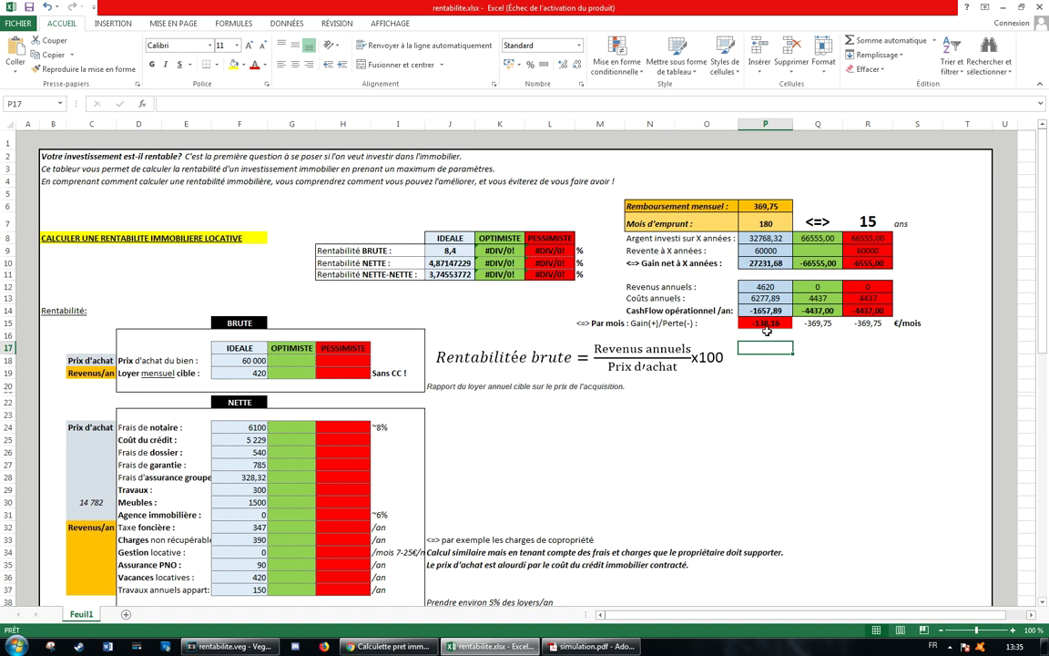
click(772, 327)
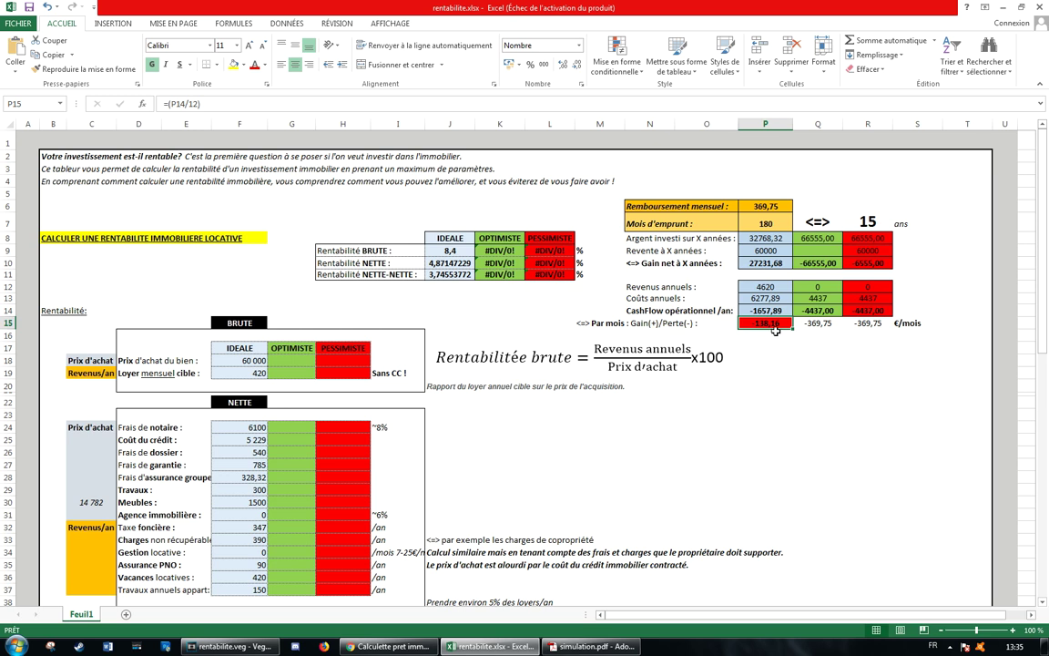
click(762, 239)
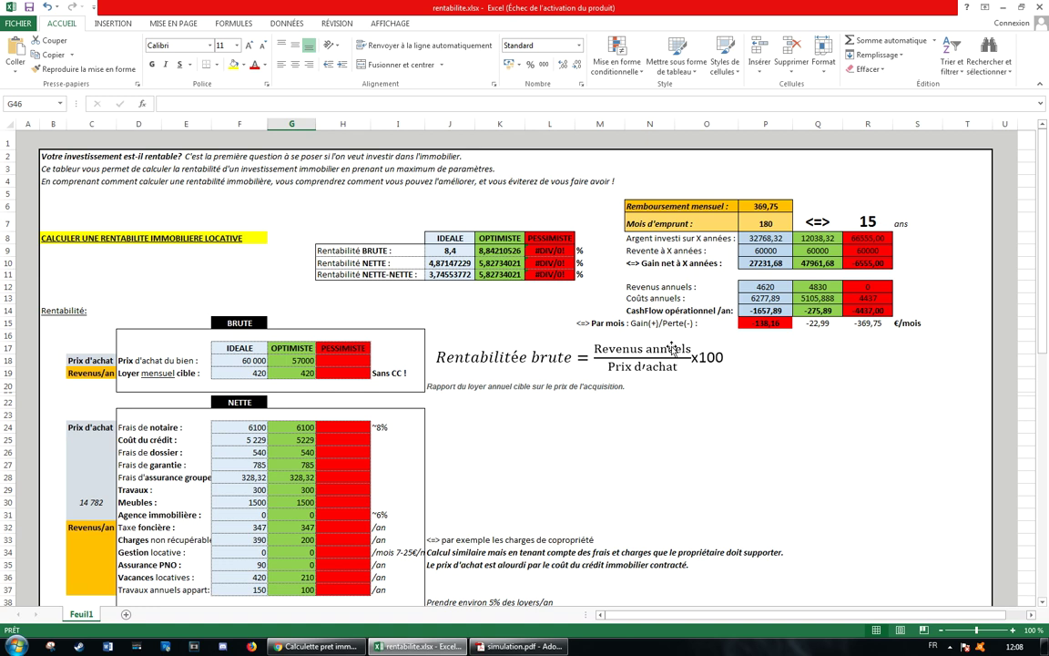
- Review the OPTIMISTE column's rental tax, vacancy, works and credit cost entries, and its monthly gain/loss
scroll(306, 533, down, 2)
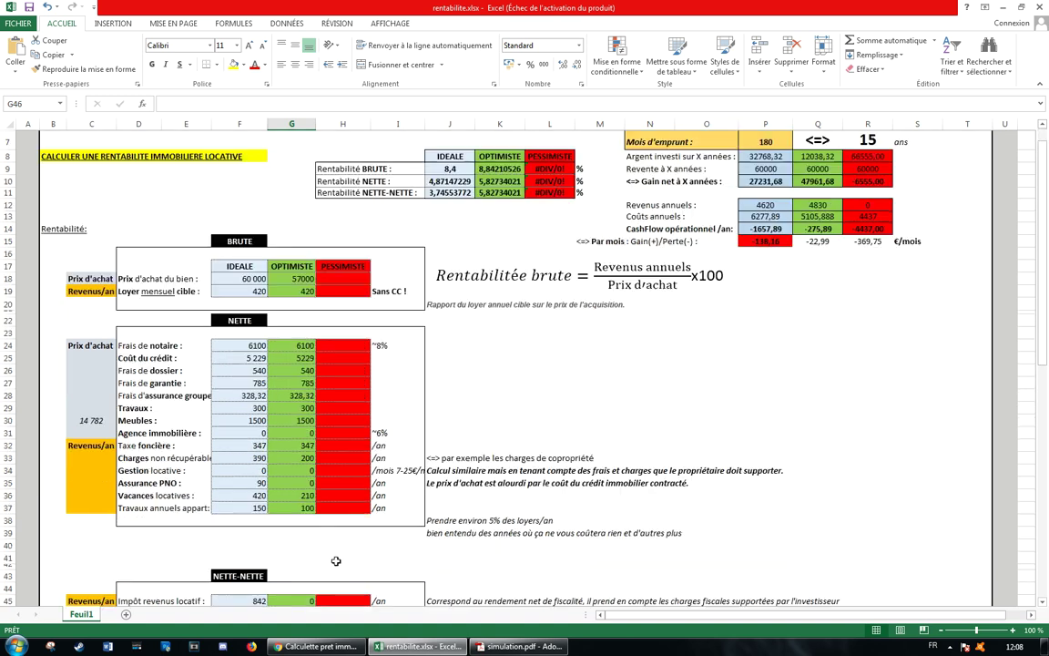
scroll(308, 555, down, 1)
click(296, 556)
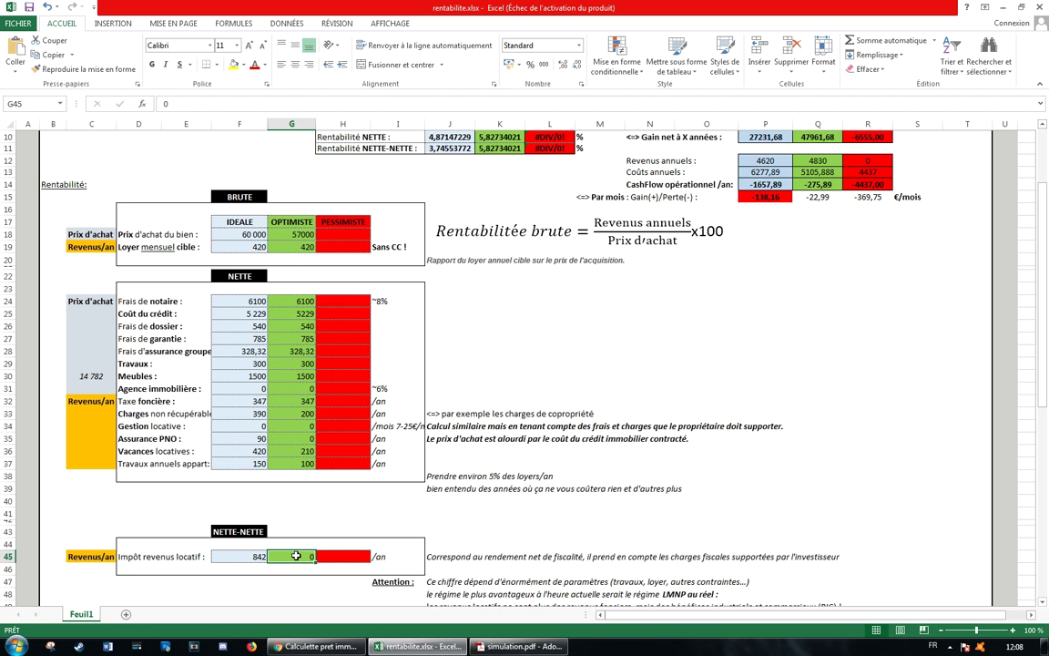
click(293, 451)
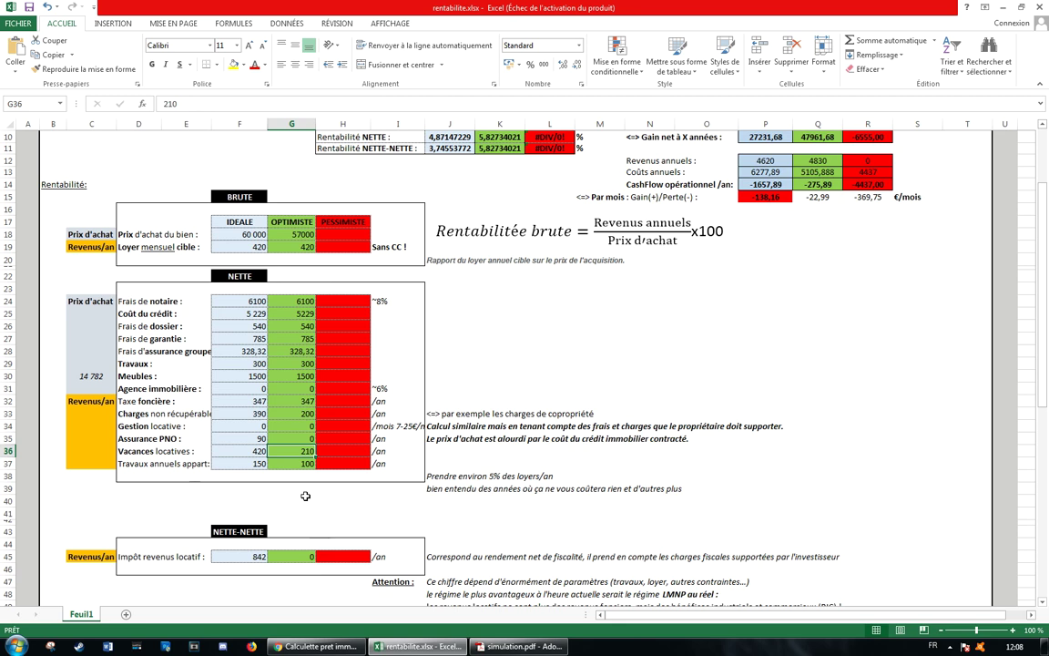
scroll(305, 496, up, 2)
key(Down)
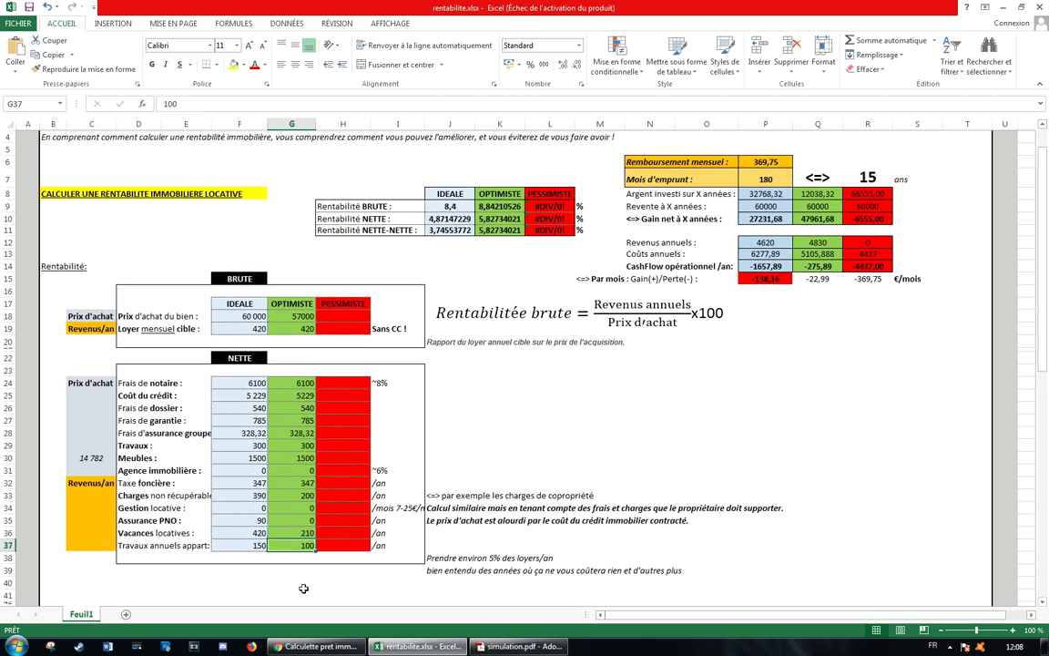
drag(291, 433, 282, 396)
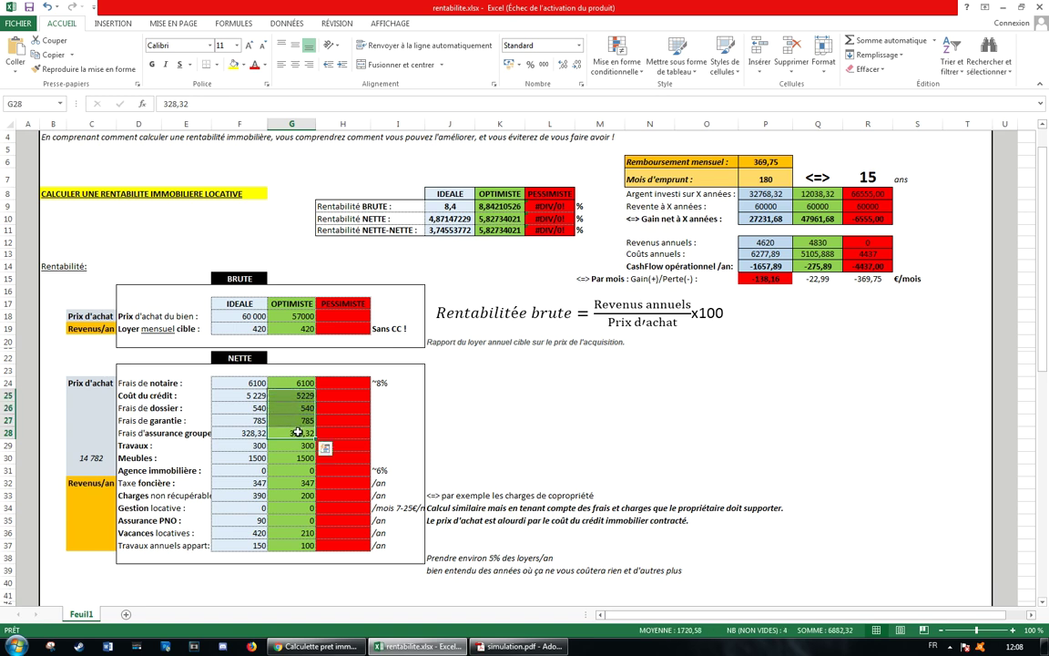
click(290, 435)
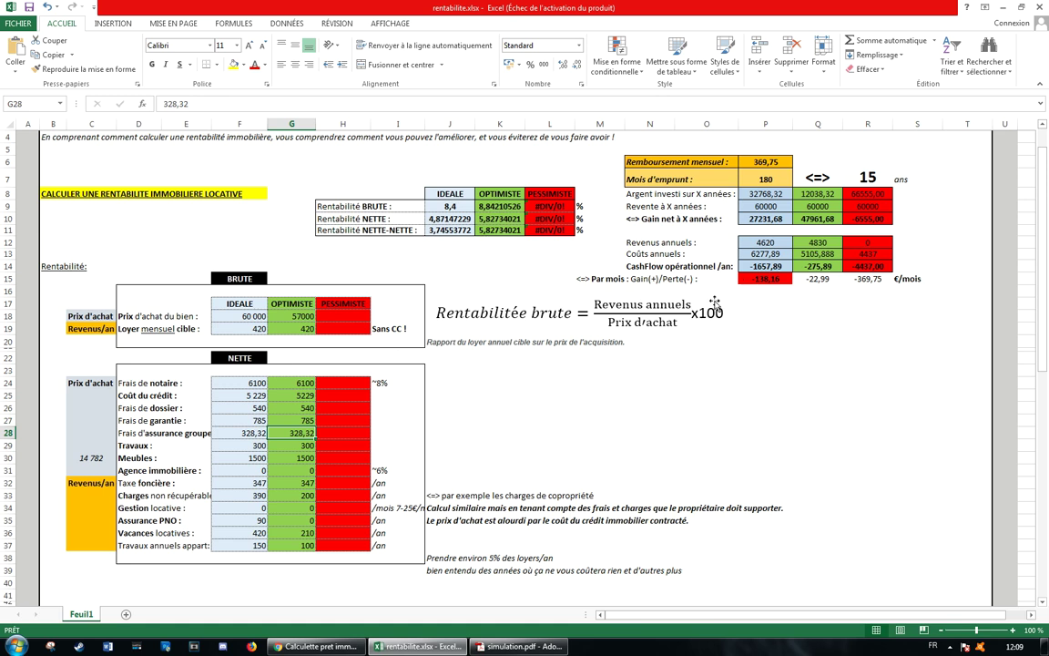
click(819, 280)
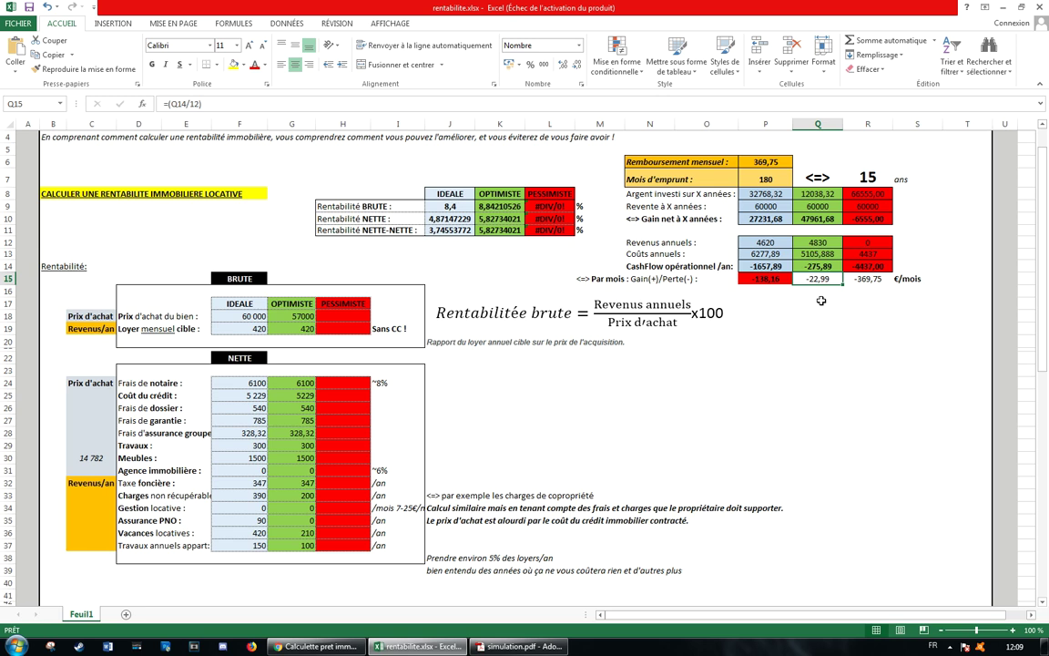
click(820, 350)
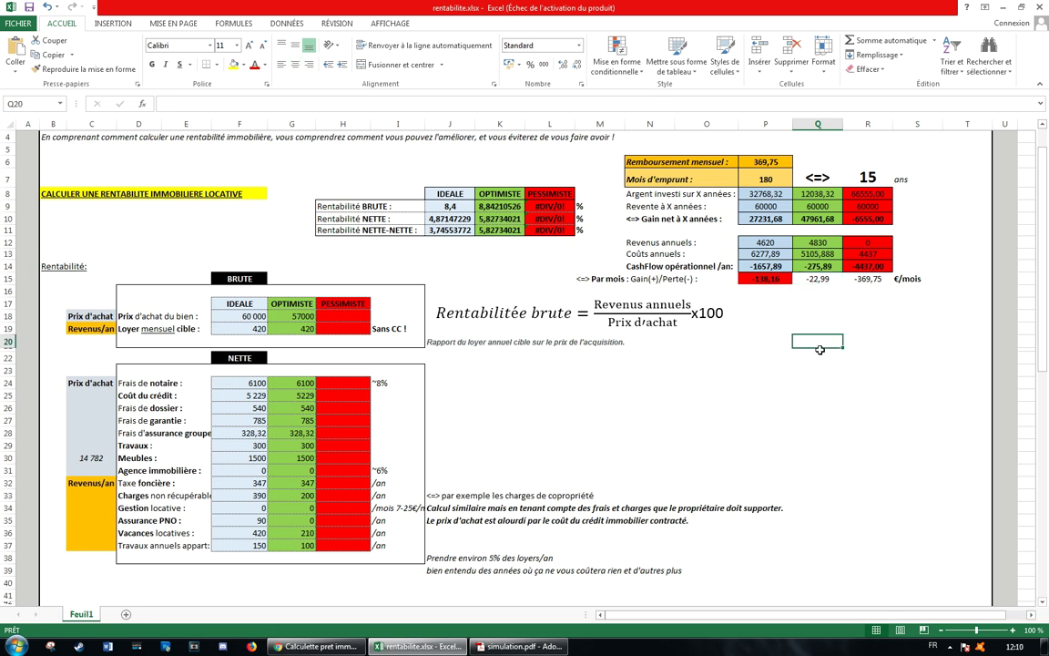